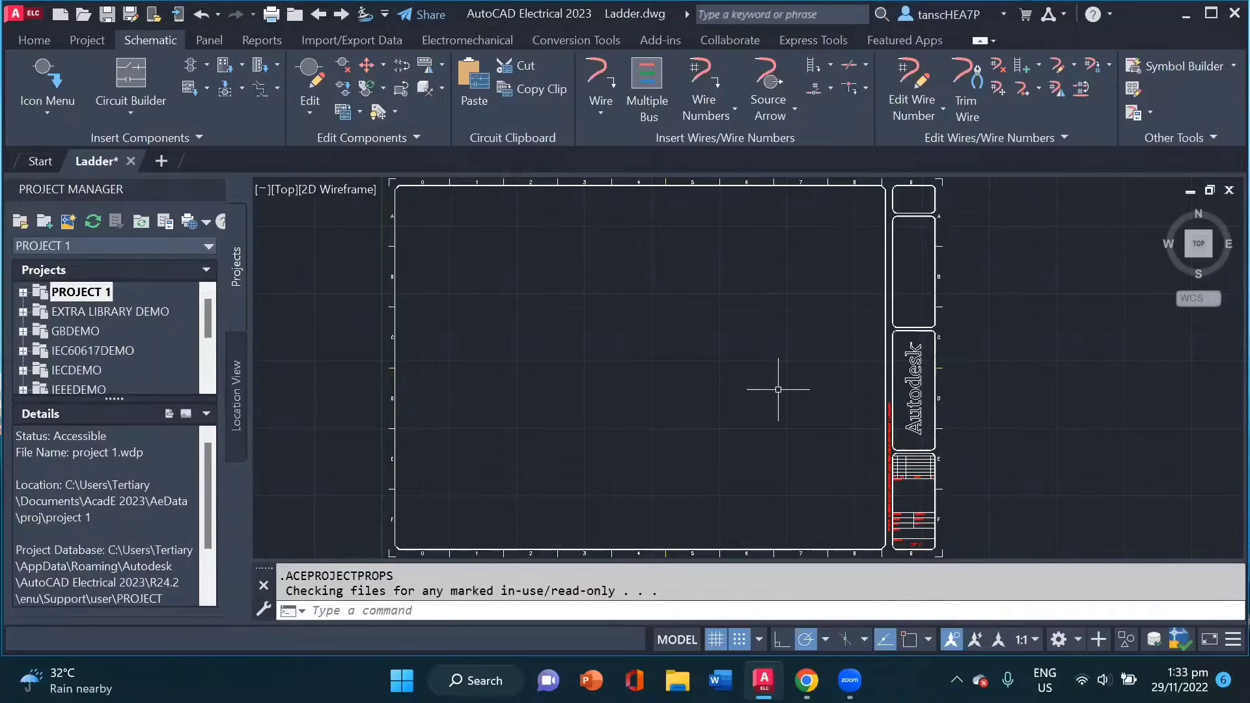
Zoom out and pan so the whole Ladder.dwg sheet and its title-block border are in view.
scroll(771, 386, down, 2)
middle_drag(678, 389, 737, 381)
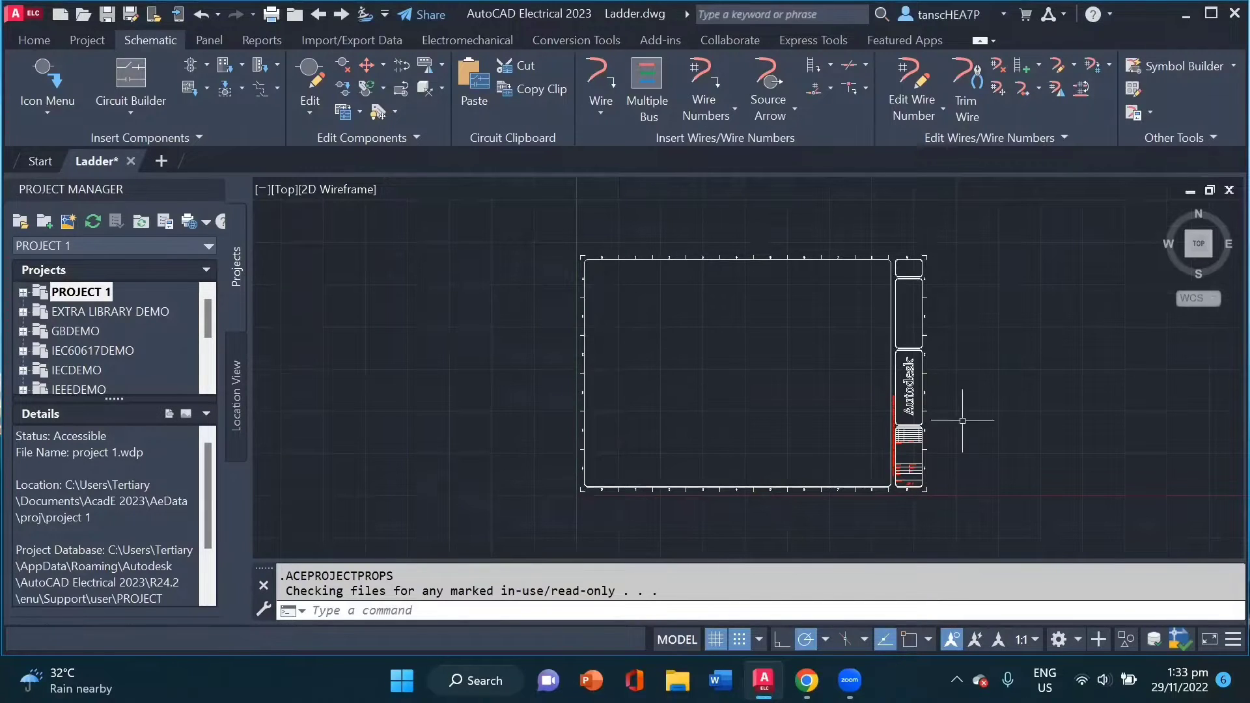
middle_drag(745, 438, 723, 414)
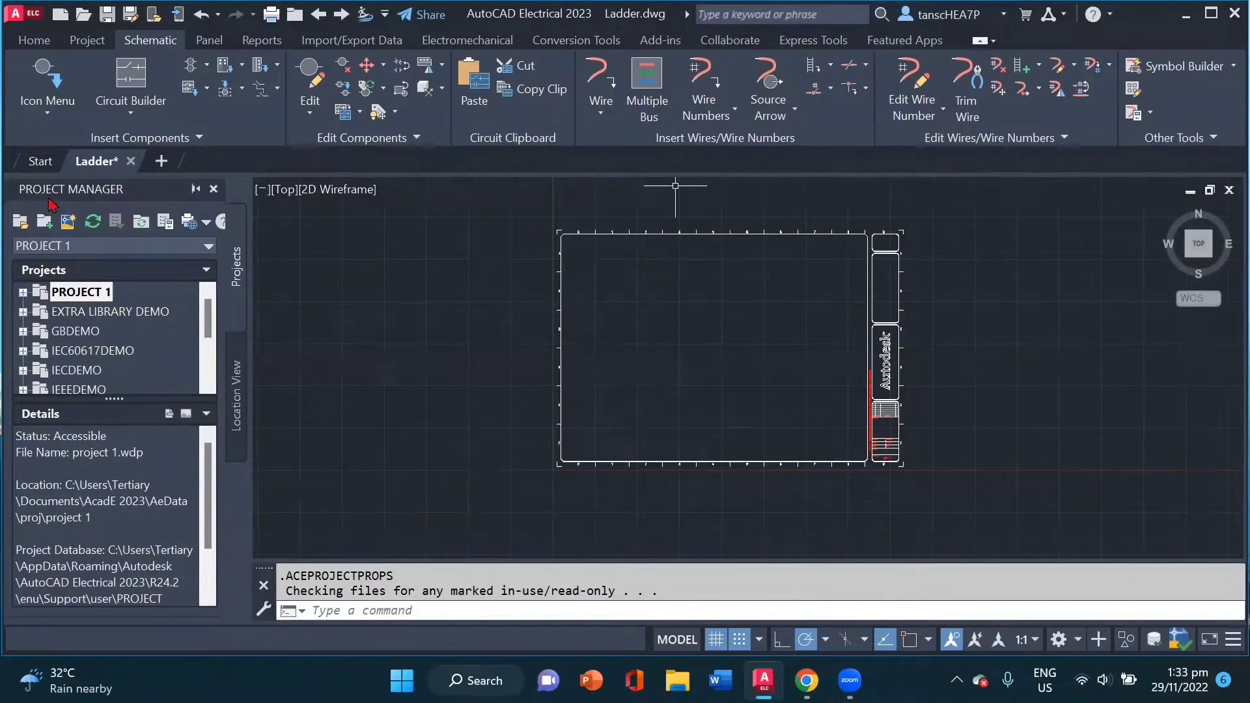
In PROJECT 1's Drawing Format properties, set vertical ladders, width 100, spacing 10 and Reference Numbers.
right_click(81, 293)
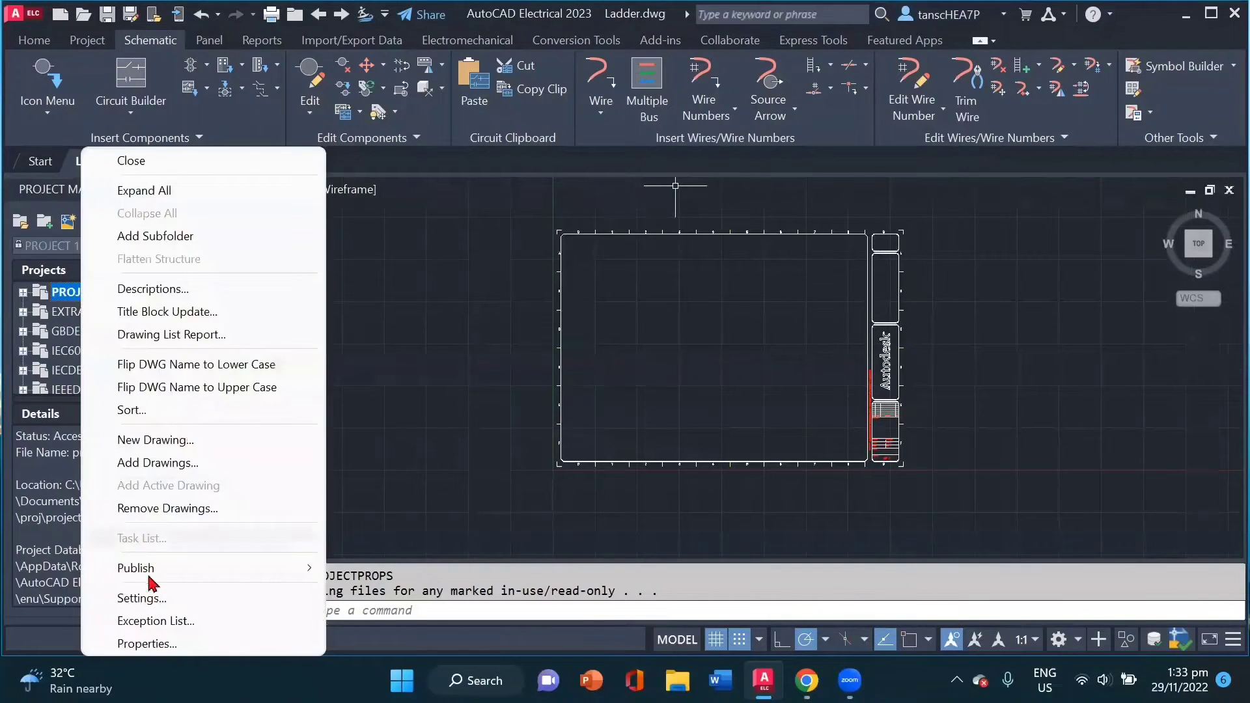
click(148, 644)
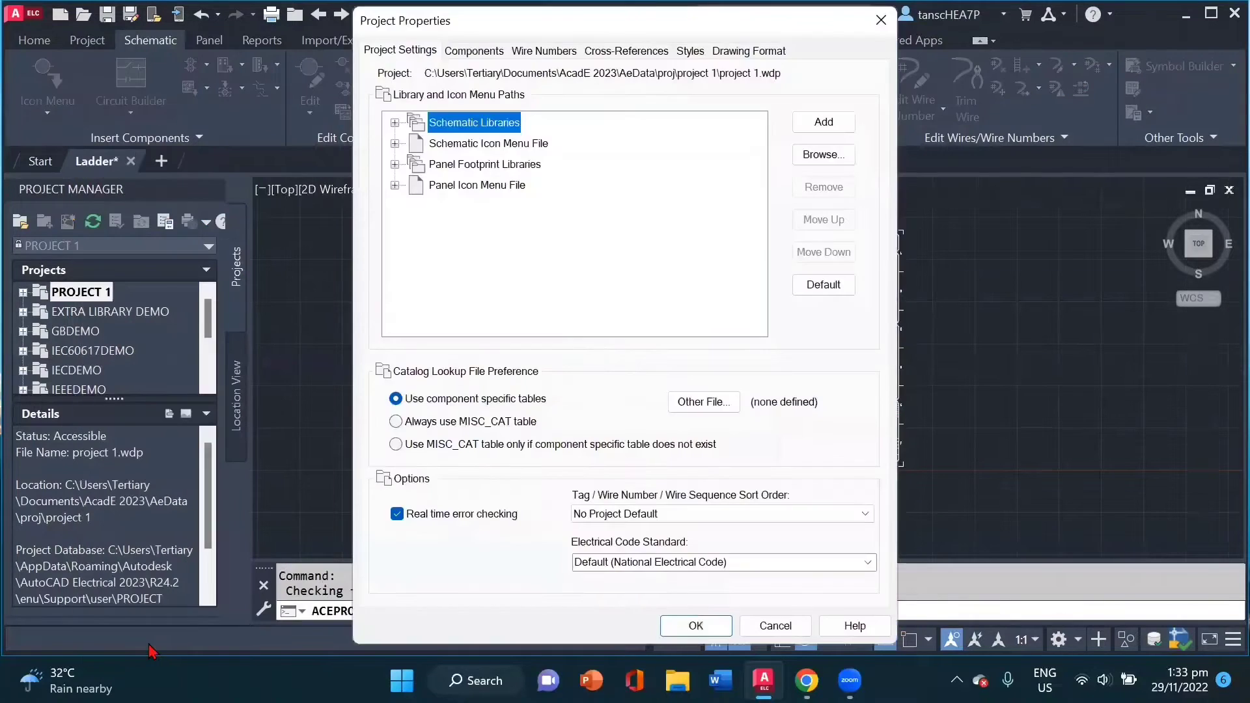
click(759, 53)
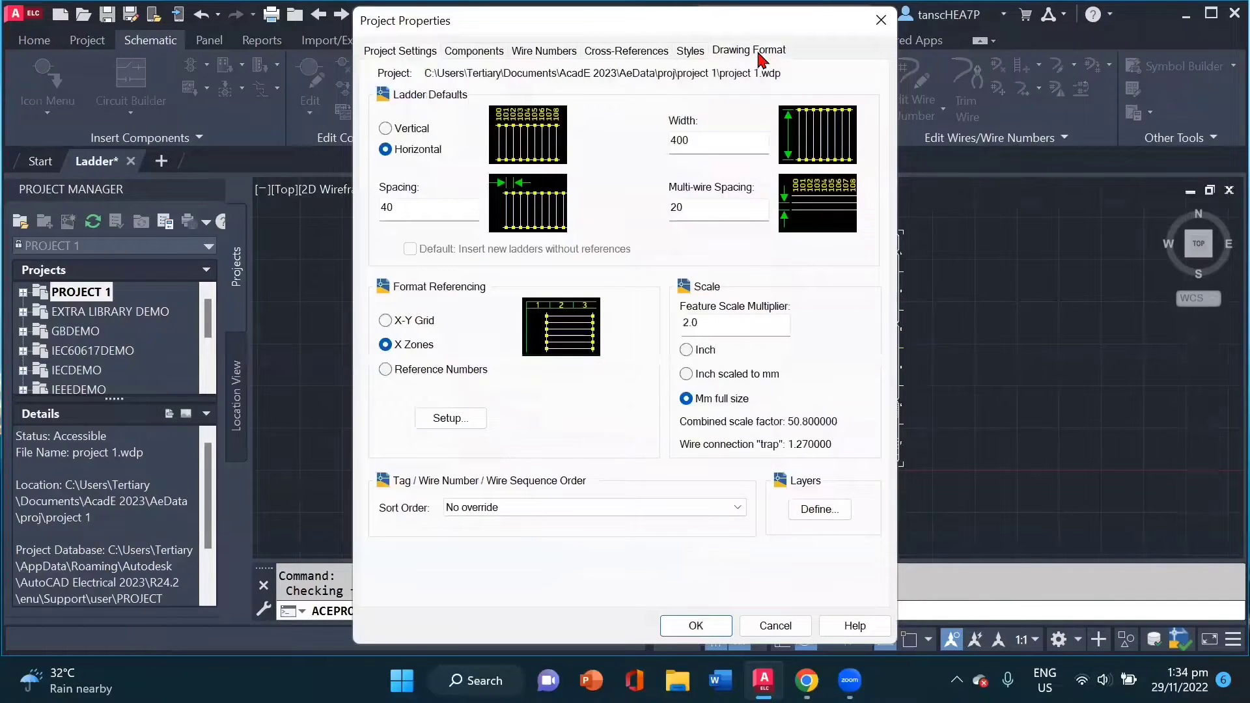
click(387, 130)
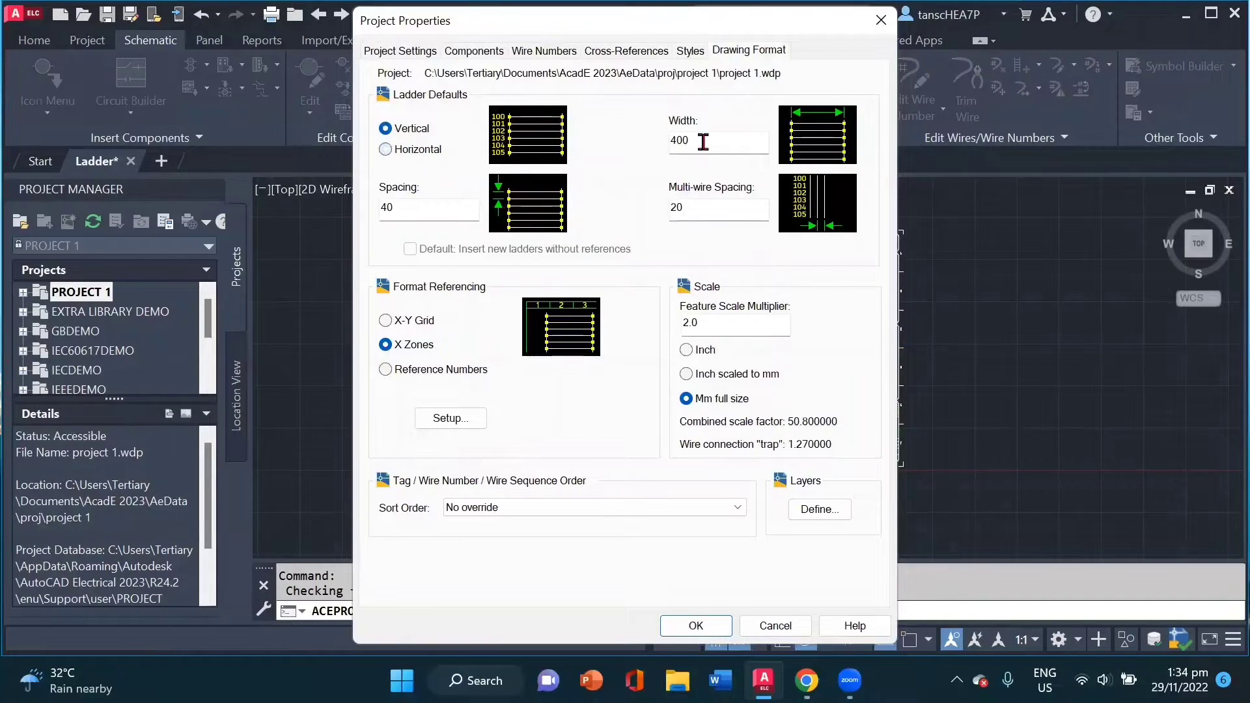
drag(694, 144, 663, 158)
text(1)
click(406, 208)
drag(407, 208, 374, 214)
text(1)
click(385, 370)
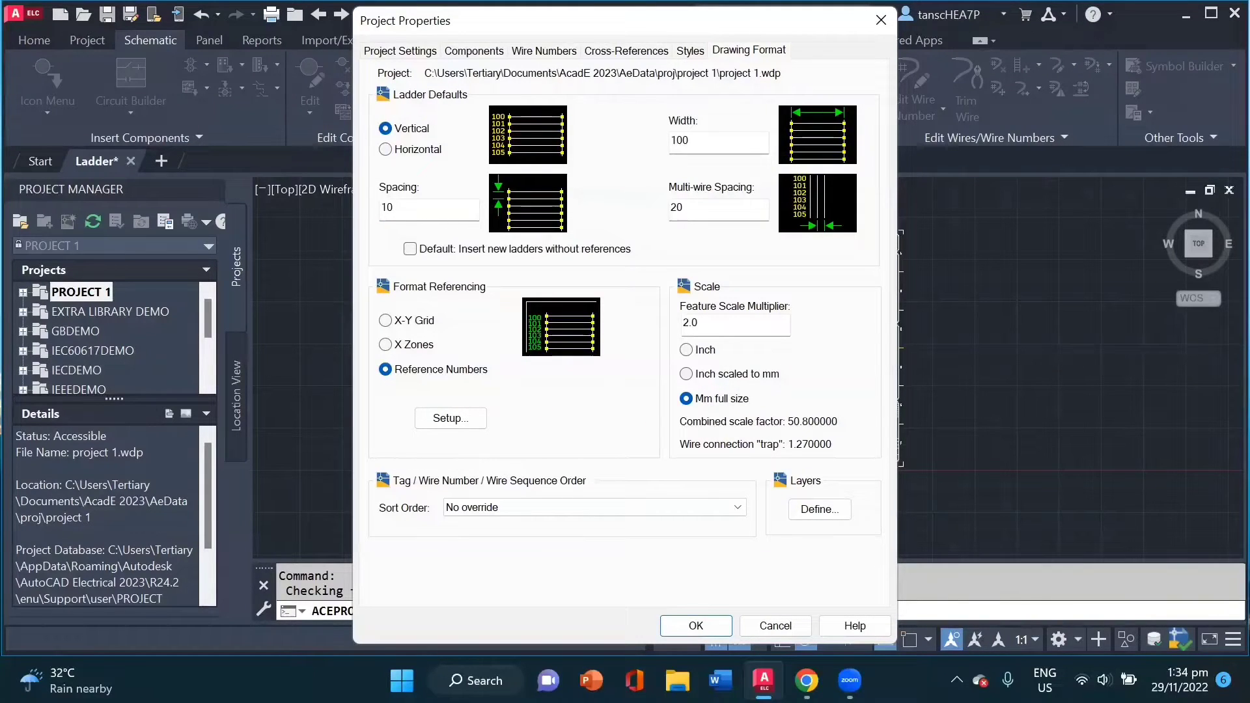
key(Return)
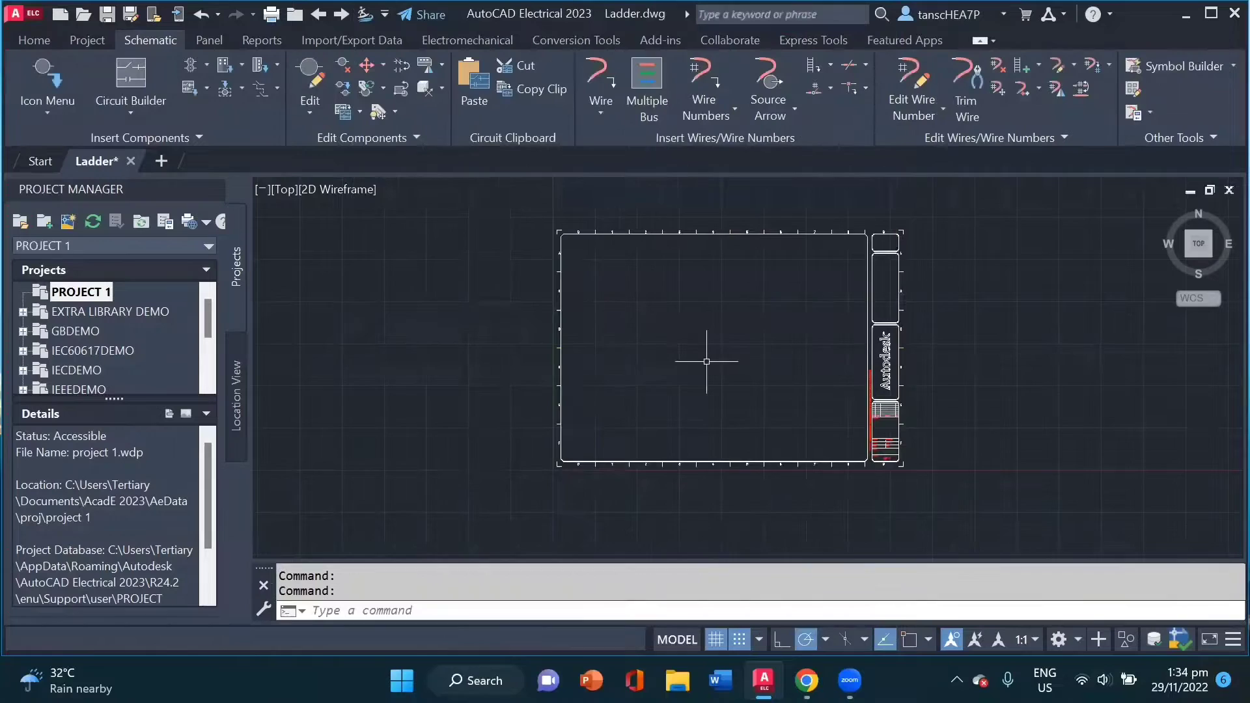
Expand PROJECT 1 and apply the project defaults to Ladder.dwg.
click(49, 296)
click(23, 293)
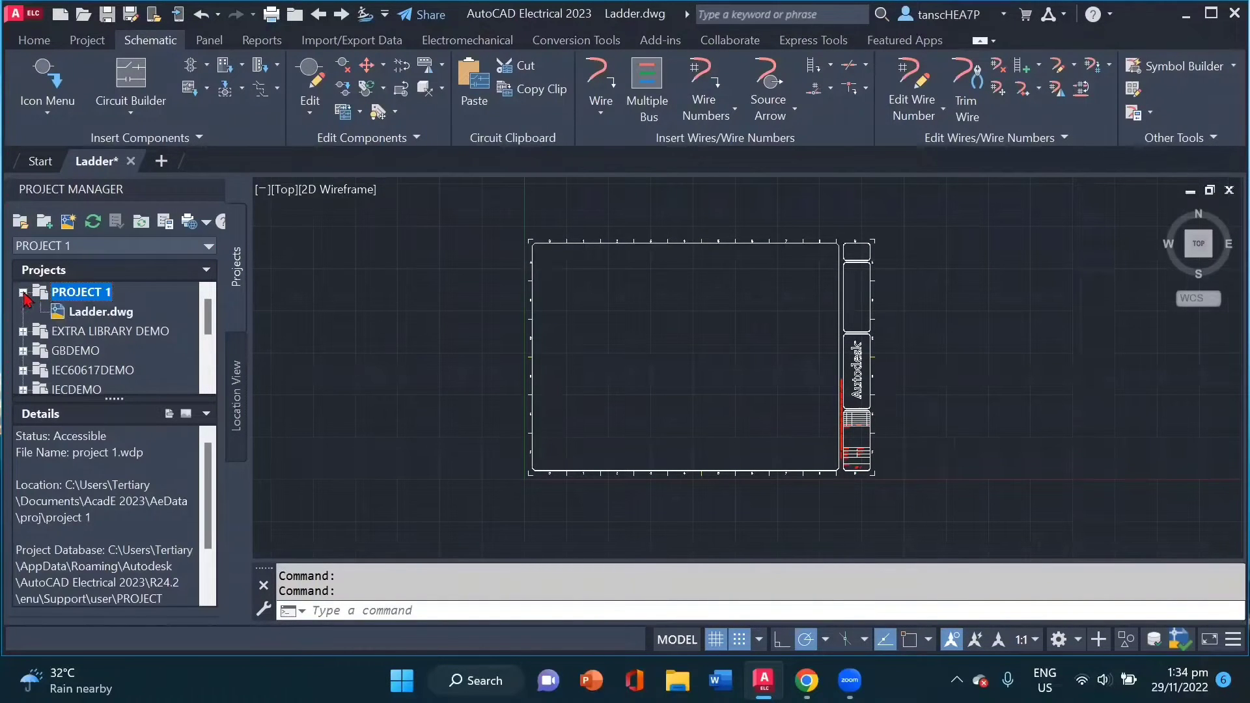
right_click(94, 319)
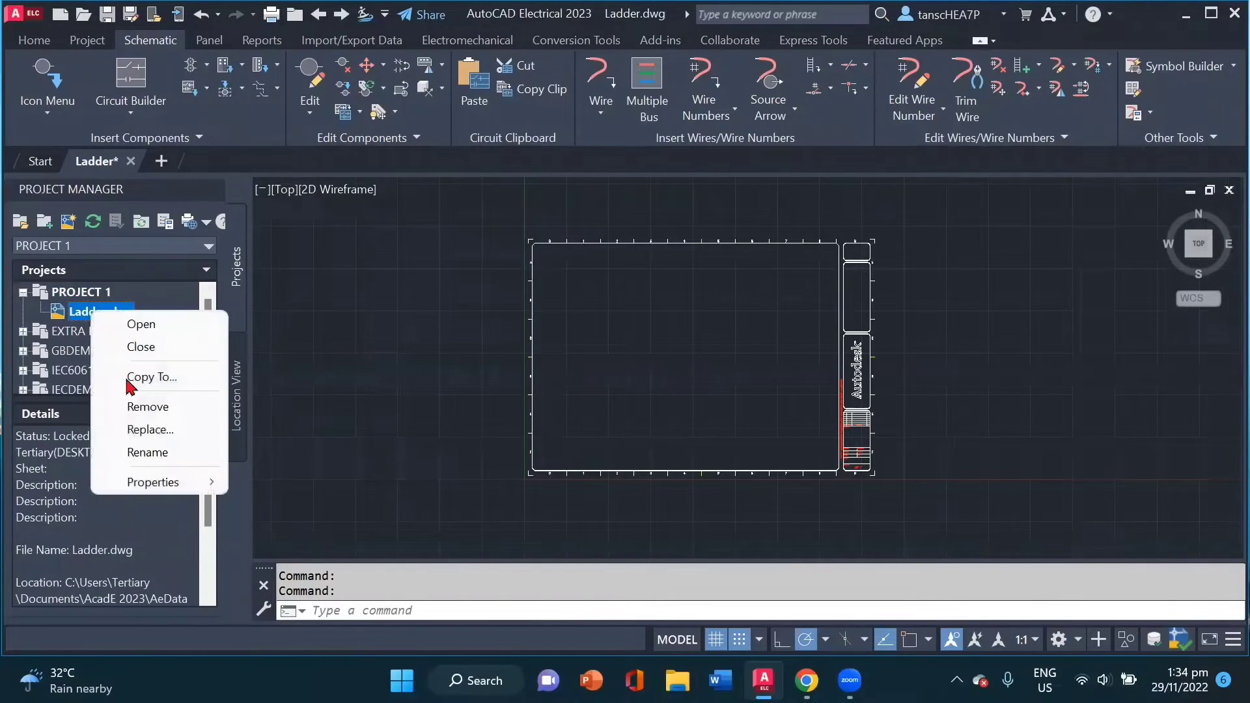
mouse_move(156, 490)
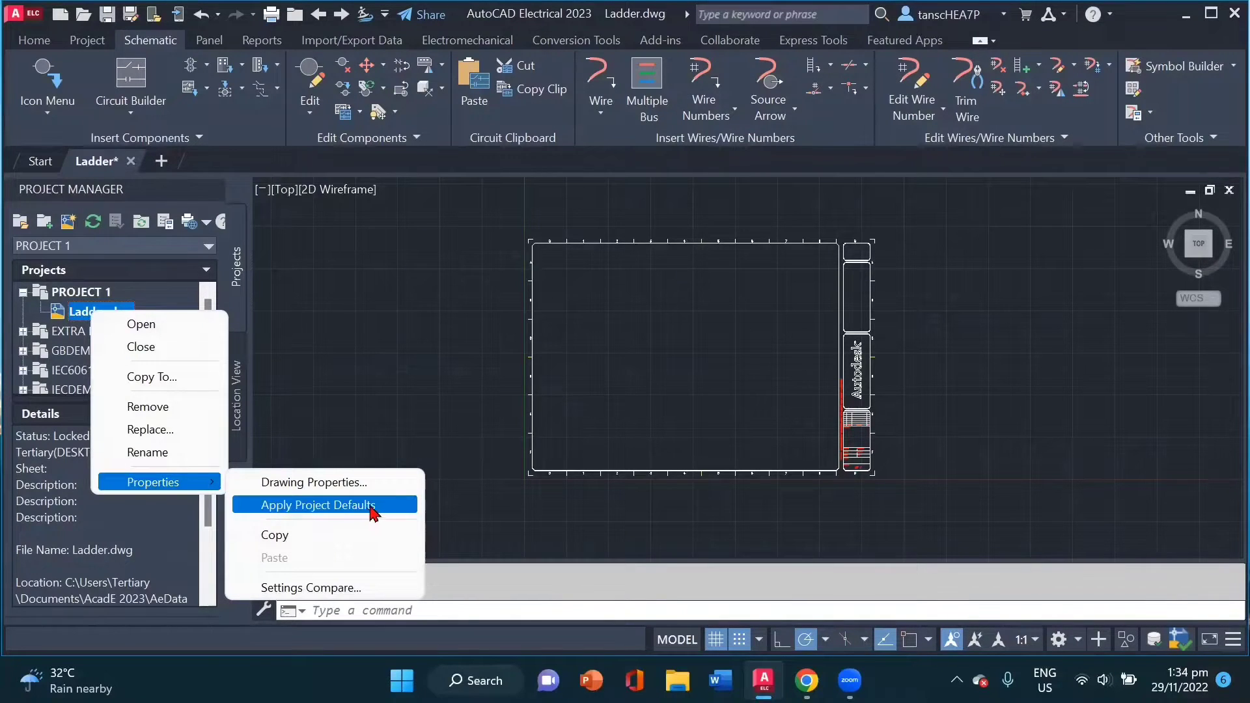
click(374, 513)
scroll(764, 321, down, 3)
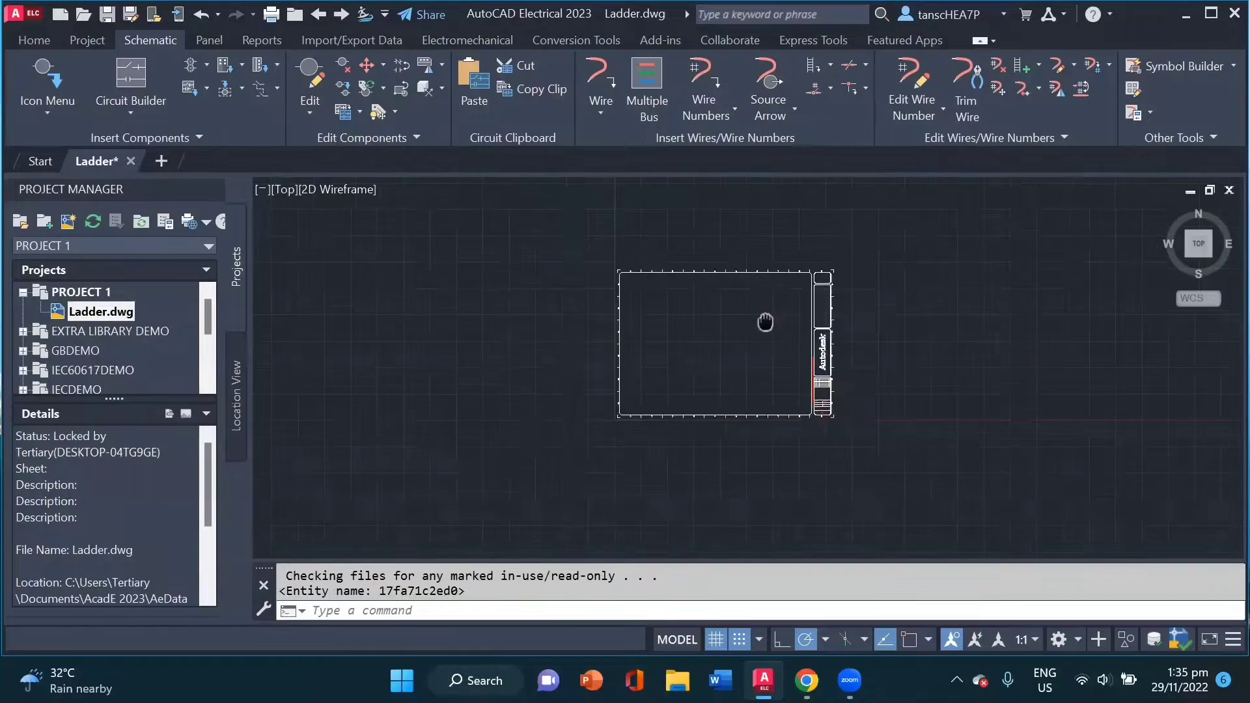
scroll(715, 339, up, 2)
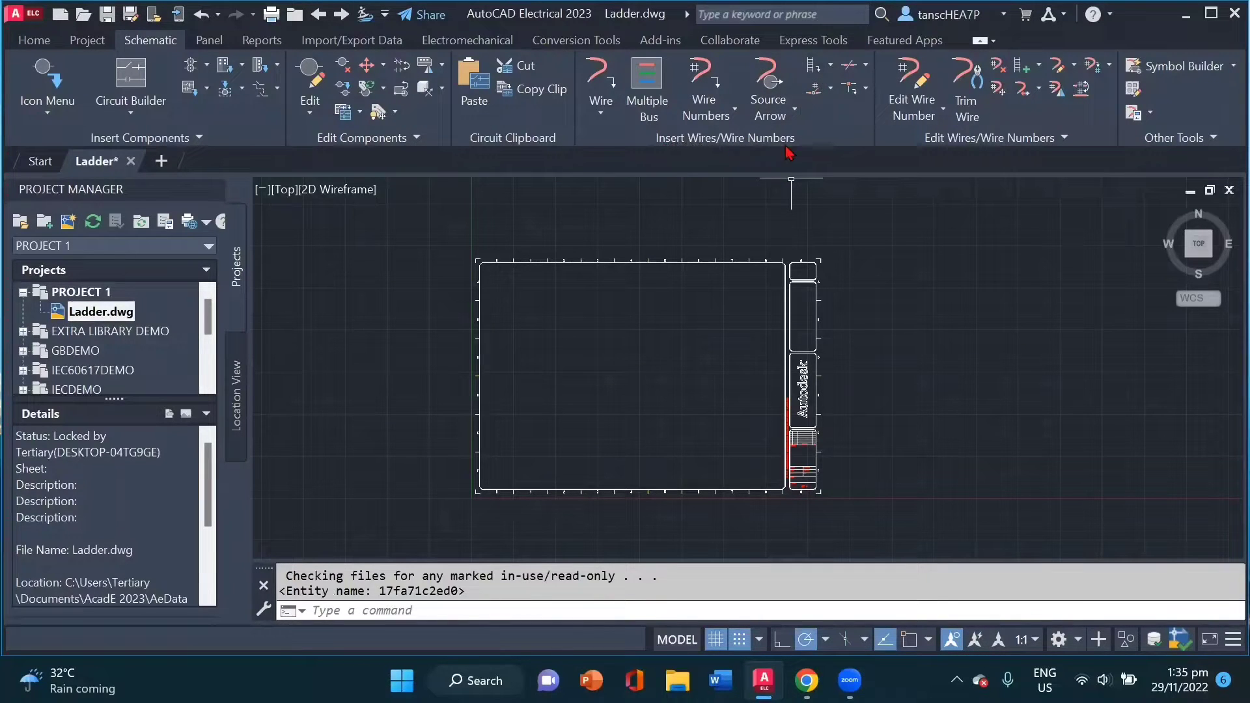
click(813, 67)
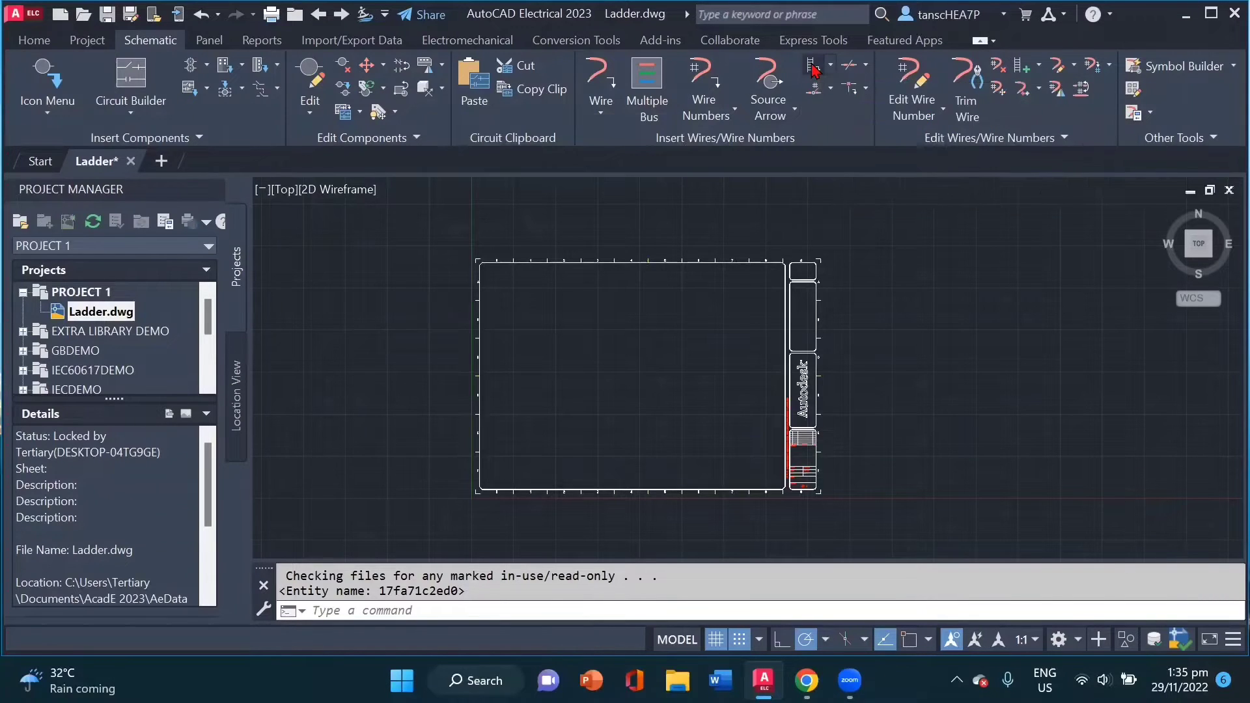
drag(547, 140, 548, 129)
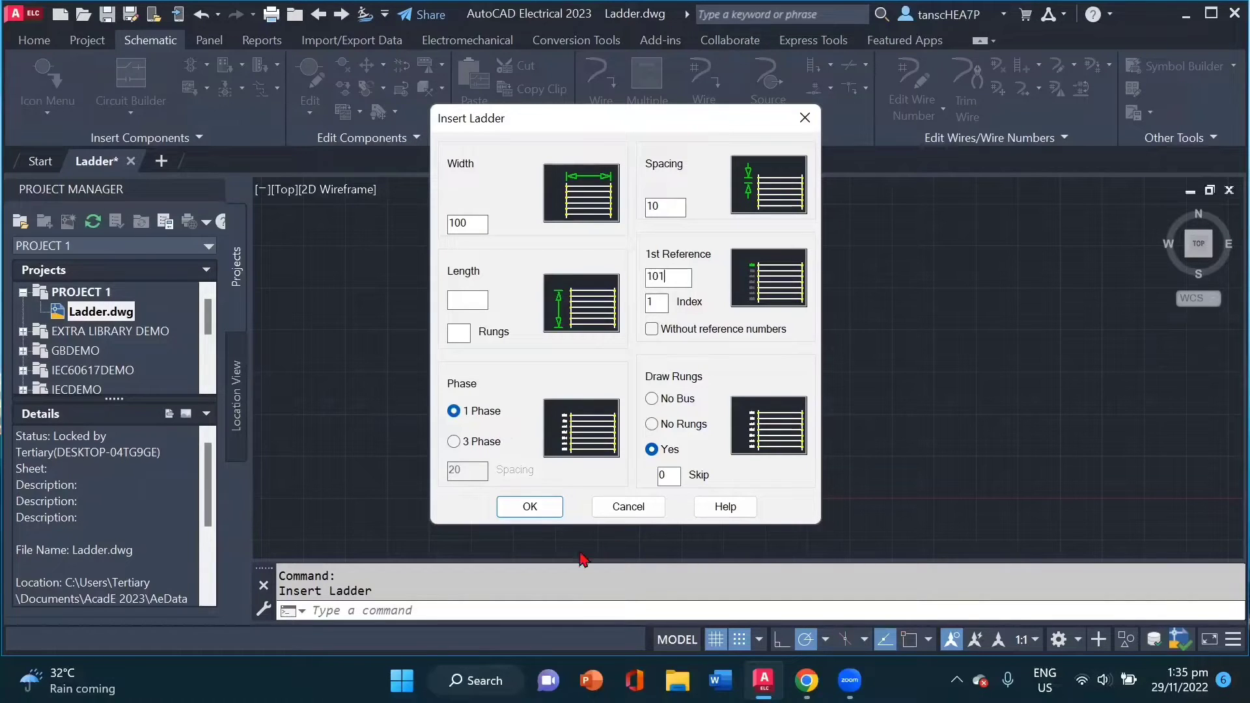
click(530, 508)
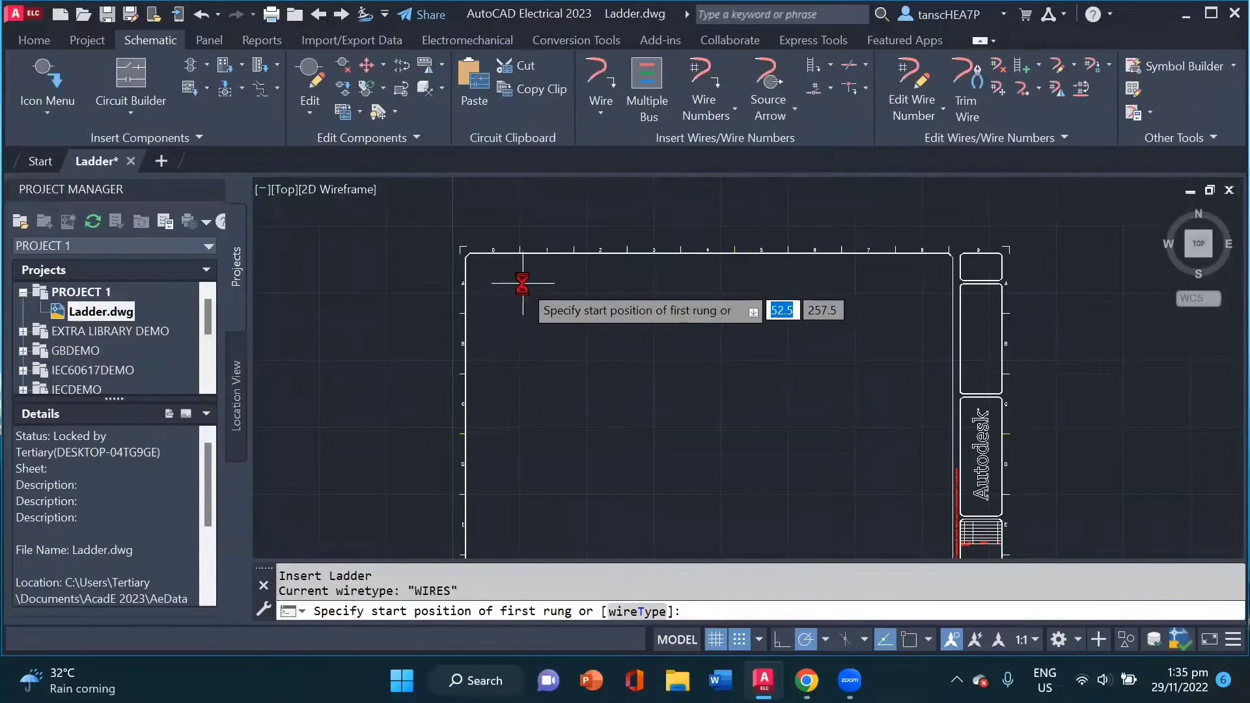
click(523, 283)
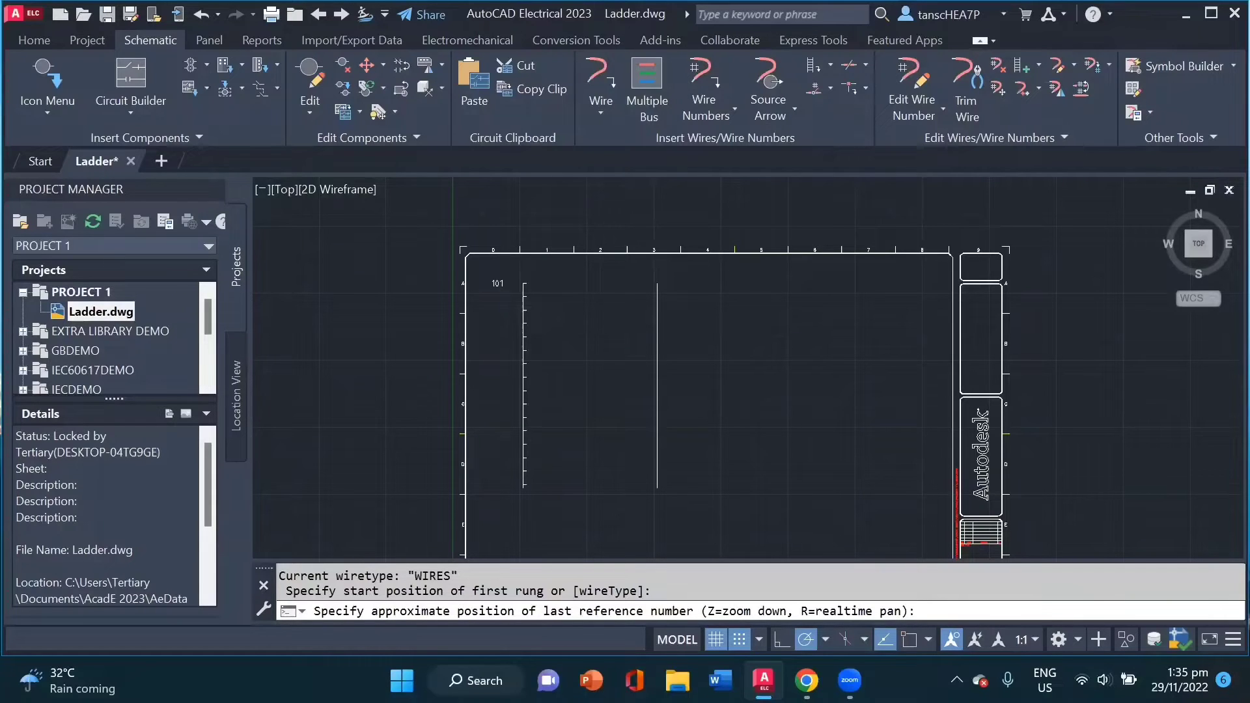
key(Escape)
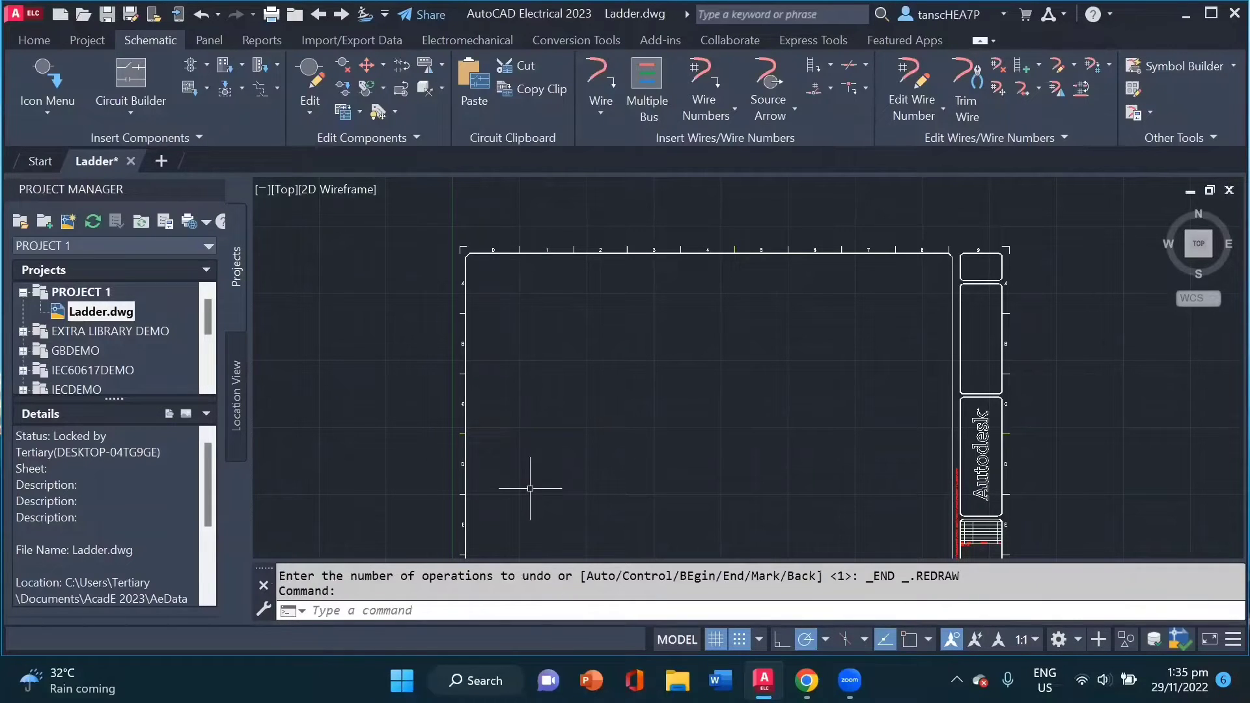
Insert a vertical ladder at the sheet's top-left, giving rungs numbered 1 to 17.
click(814, 65)
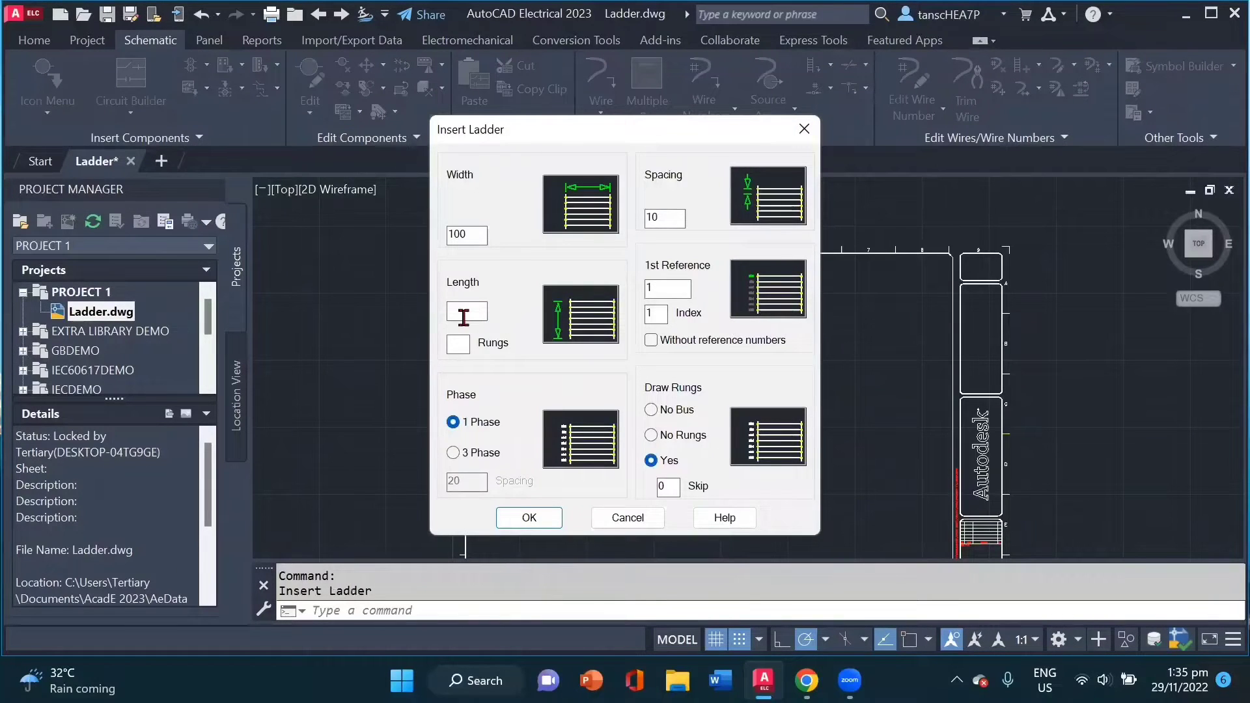
click(527, 517)
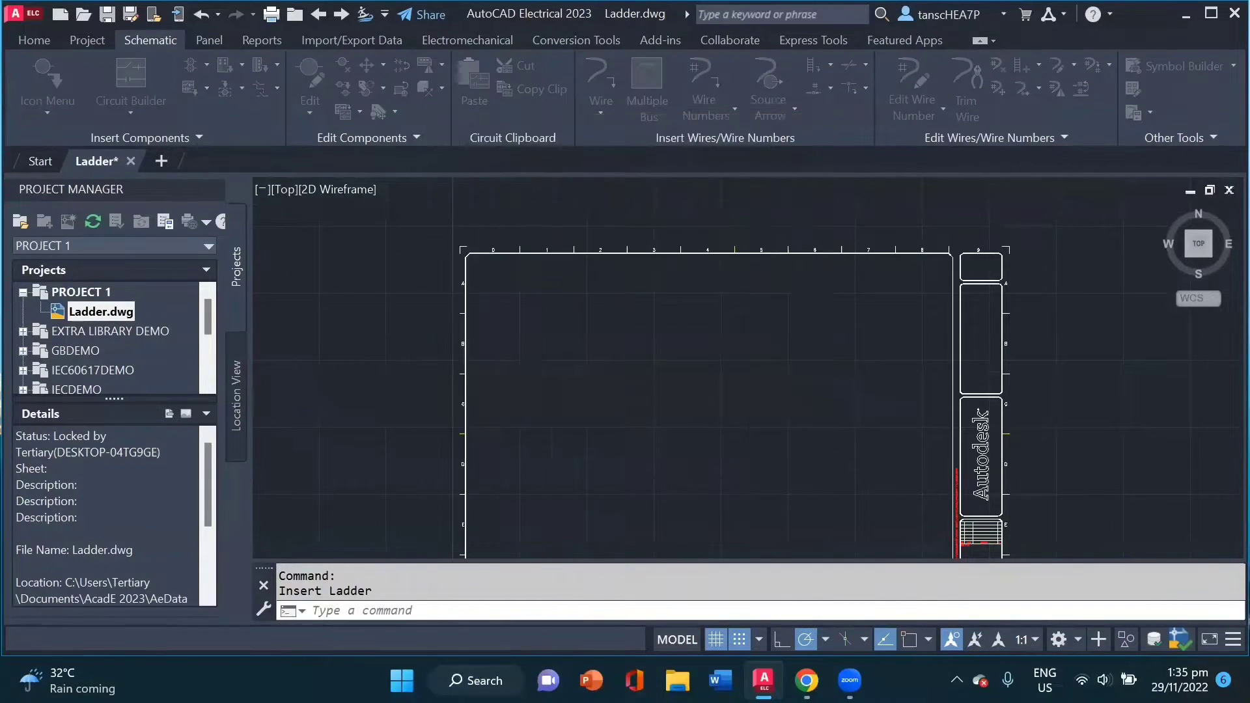
click(518, 296)
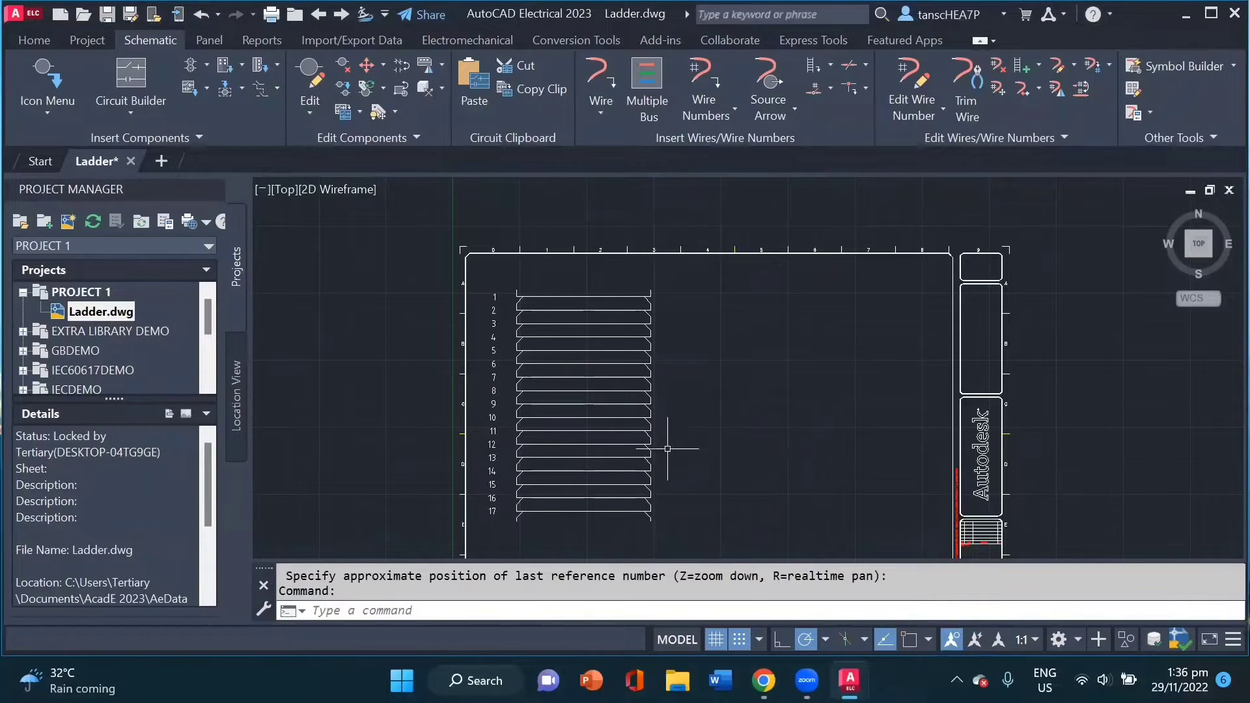
middle_drag(759, 469, 729, 414)
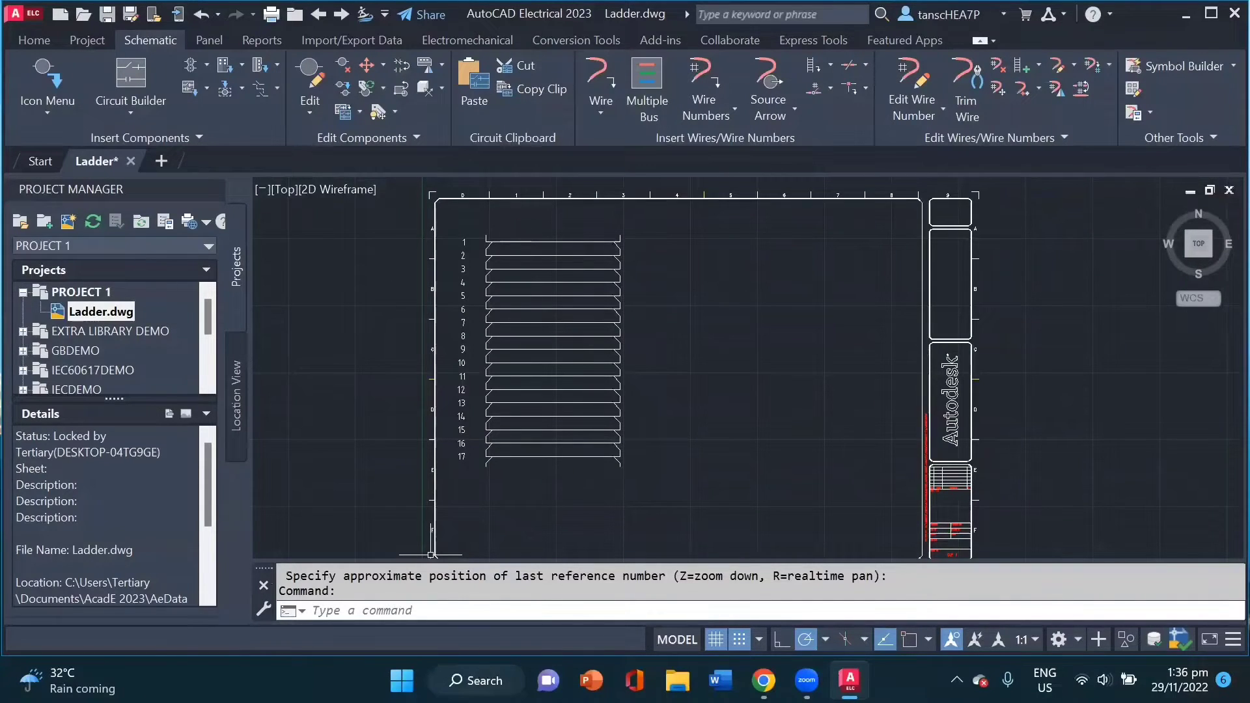
middle_drag(430, 555, 439, 546)
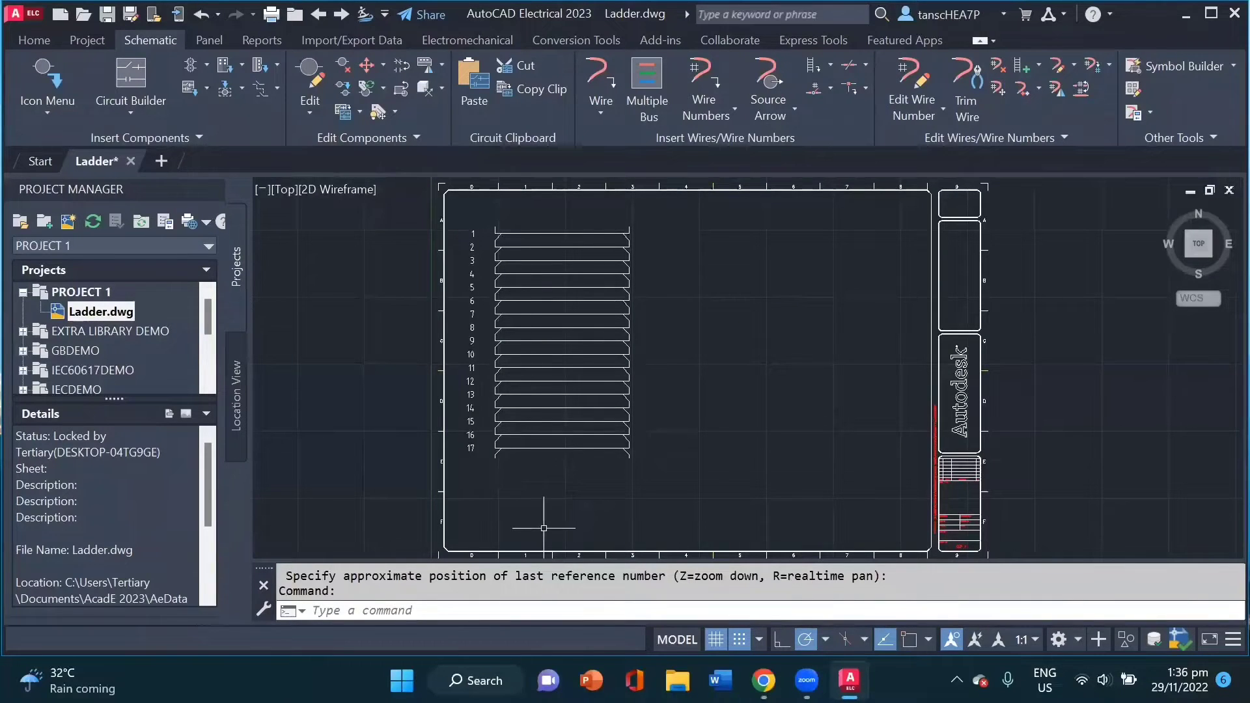
Start STRETCH and crossing-select the bottom ends of both ladder rails.
text(s)
key(Return)
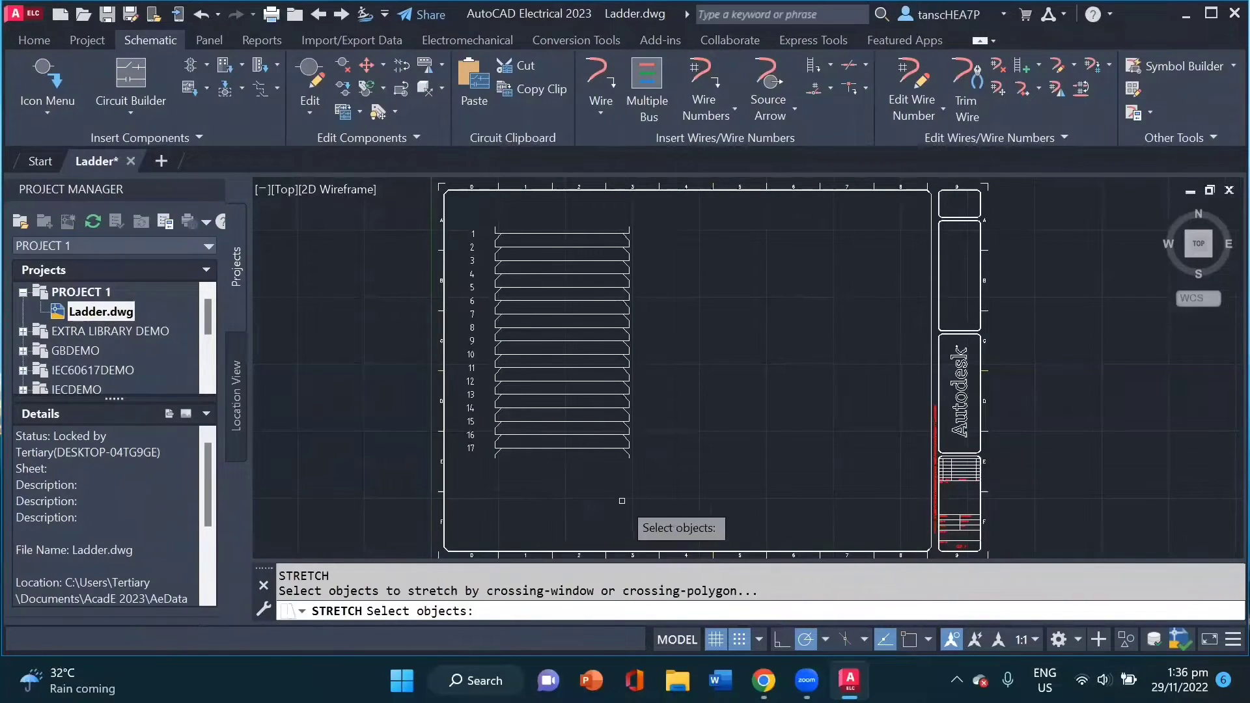
click(649, 460)
click(550, 476)
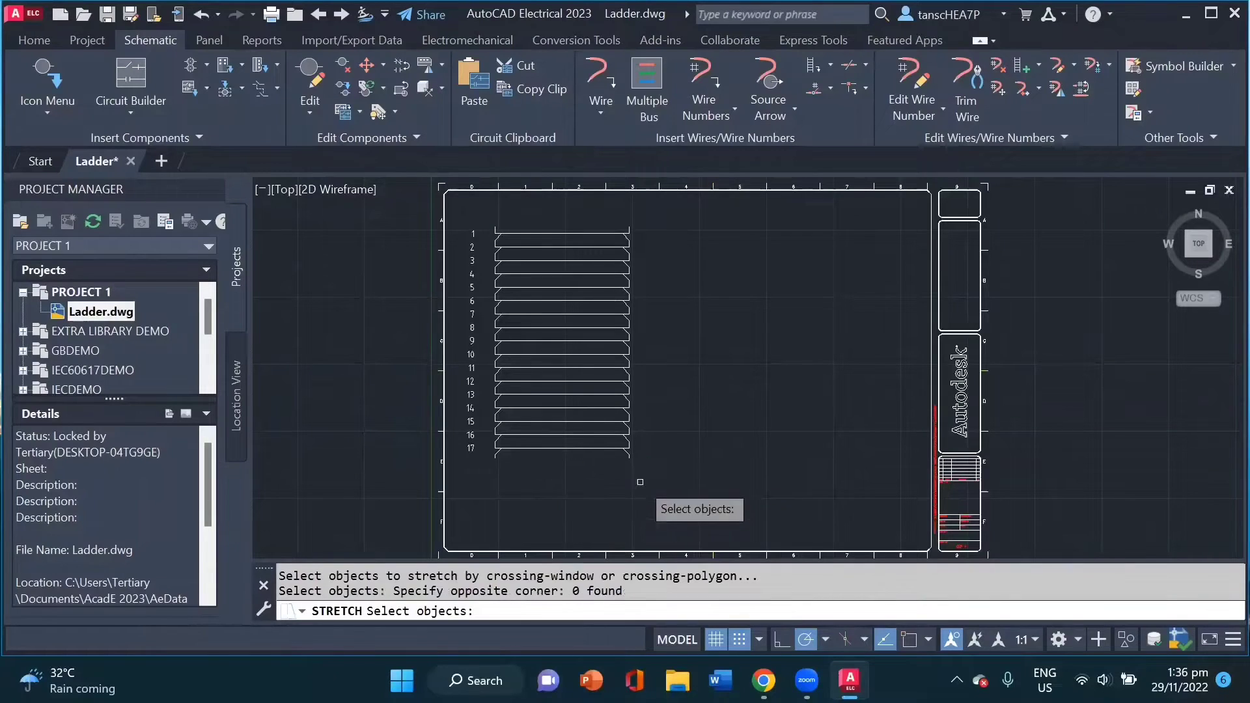
click(638, 460)
click(553, 465)
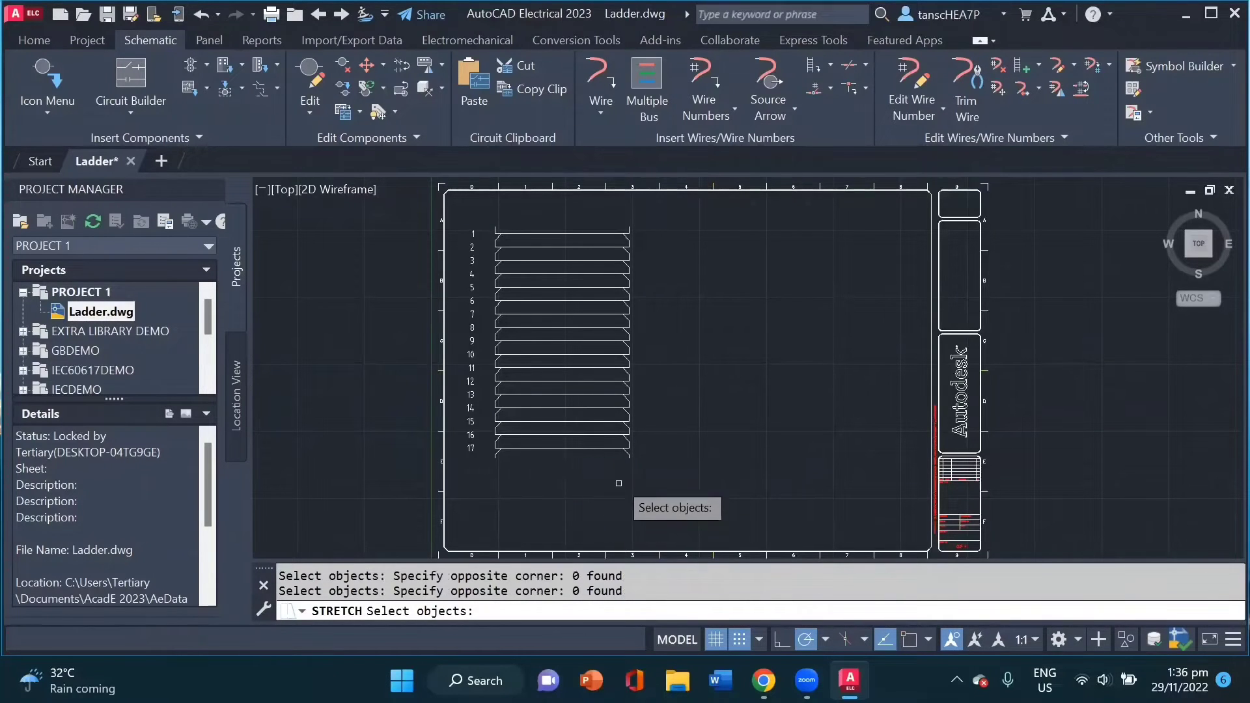
scroll(638, 457, up, 4)
click(659, 424)
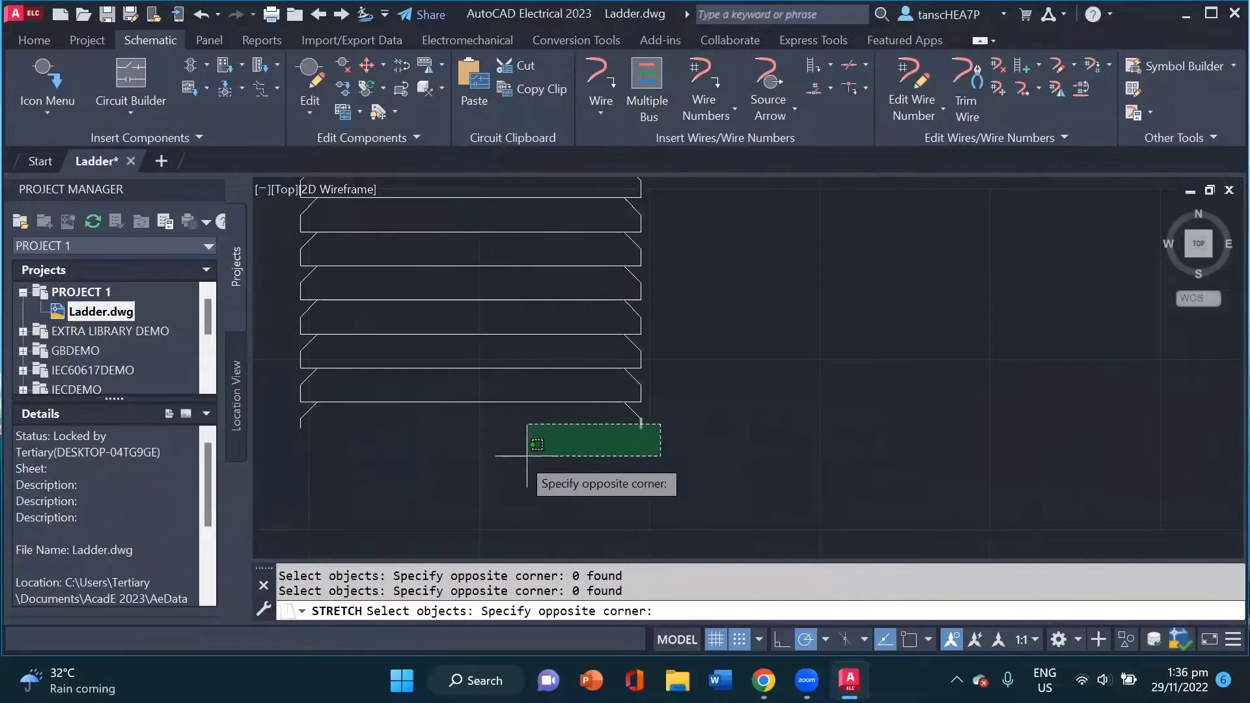
click(281, 464)
key(Return)
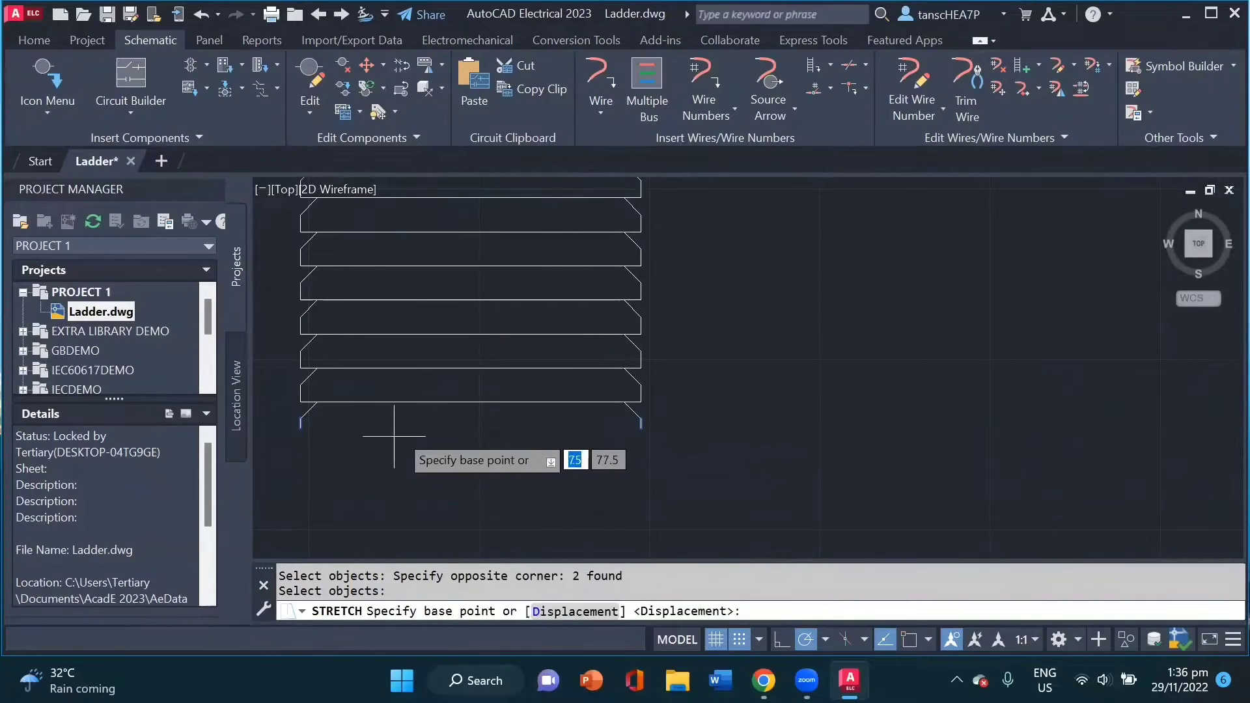
Stretch the rail ends 40 units straight down below rung 17.
scroll(438, 430, down, 4)
click(538, 417)
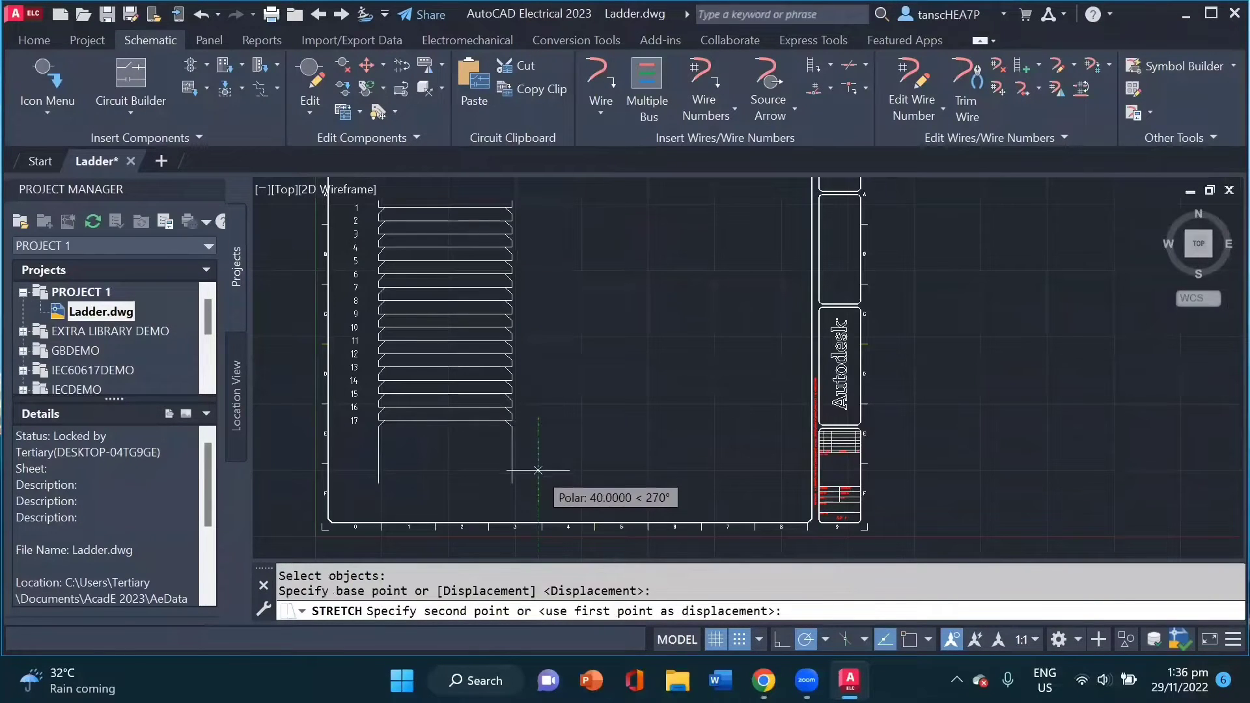
click(537, 484)
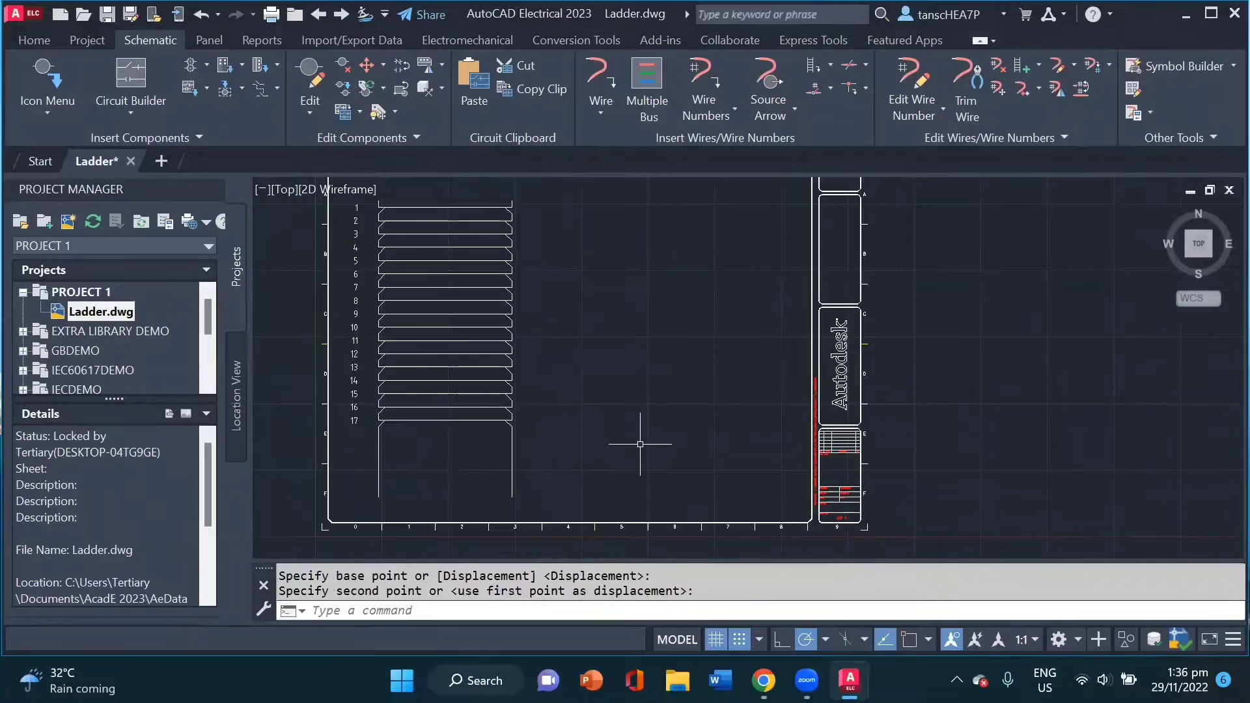
click(1039, 65)
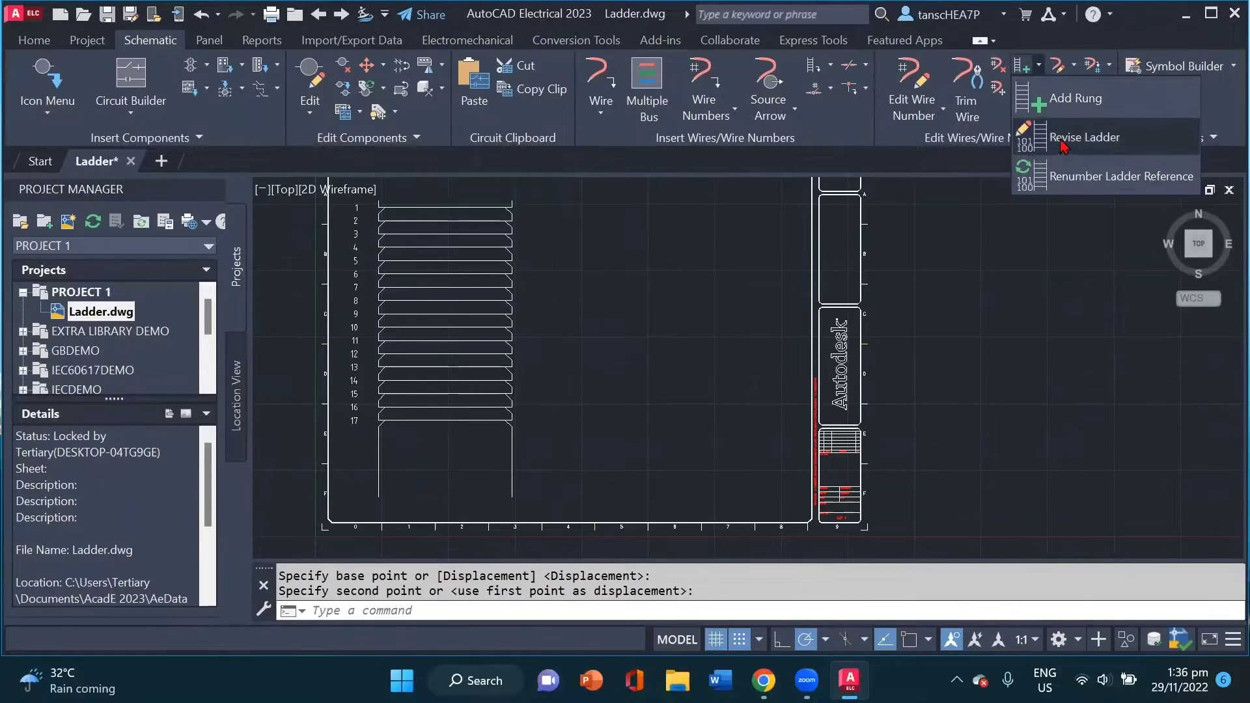
Revise the ladder's rung count from 17 to 20 so line references run 1 to 20.
click(1099, 137)
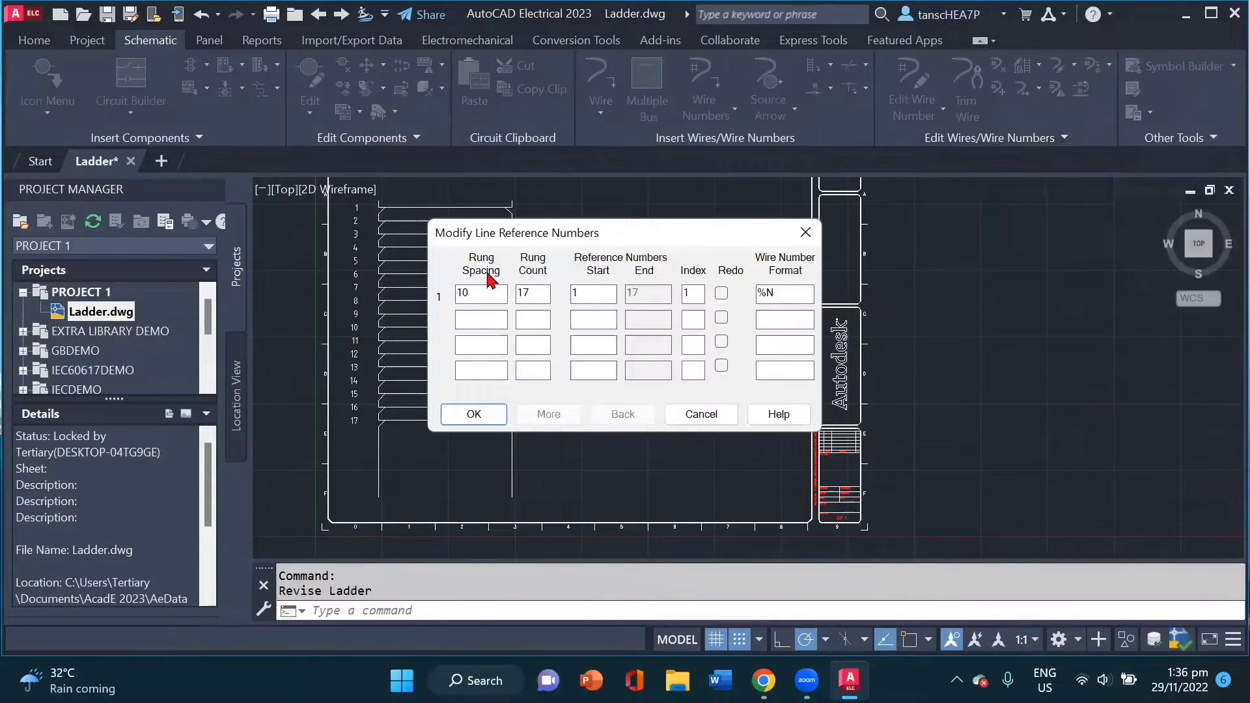
click(534, 292)
click(474, 413)
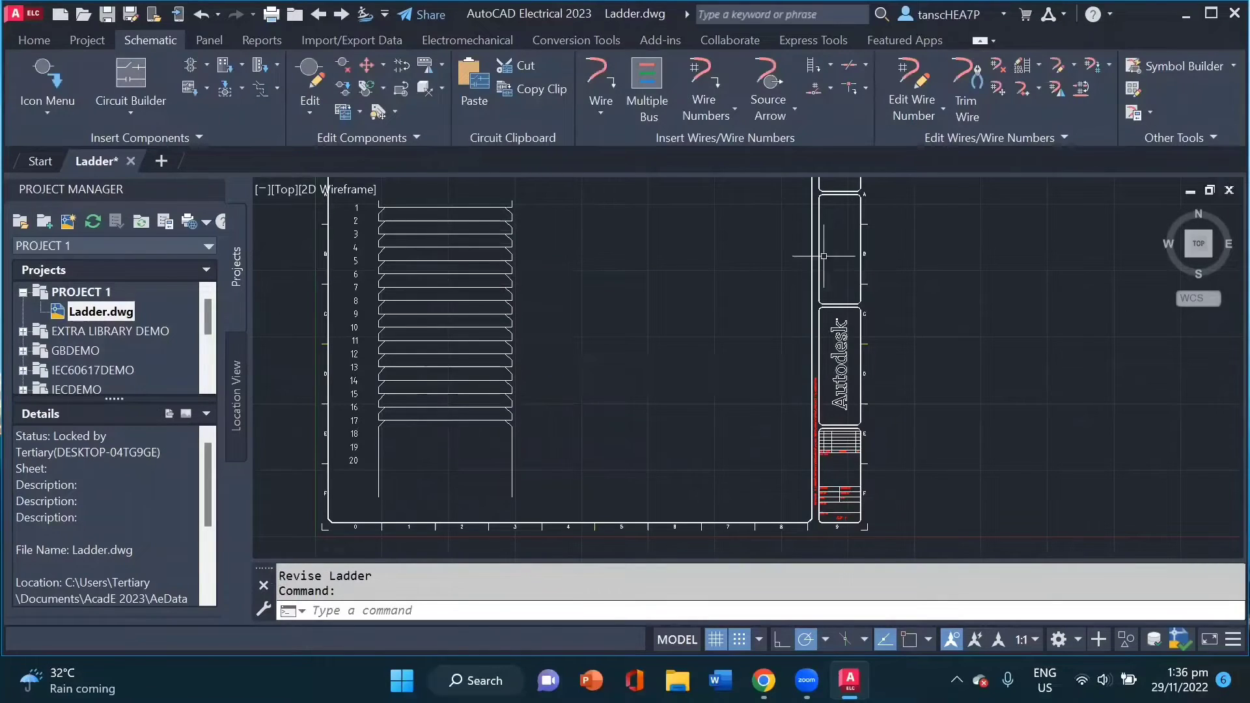
click(1041, 67)
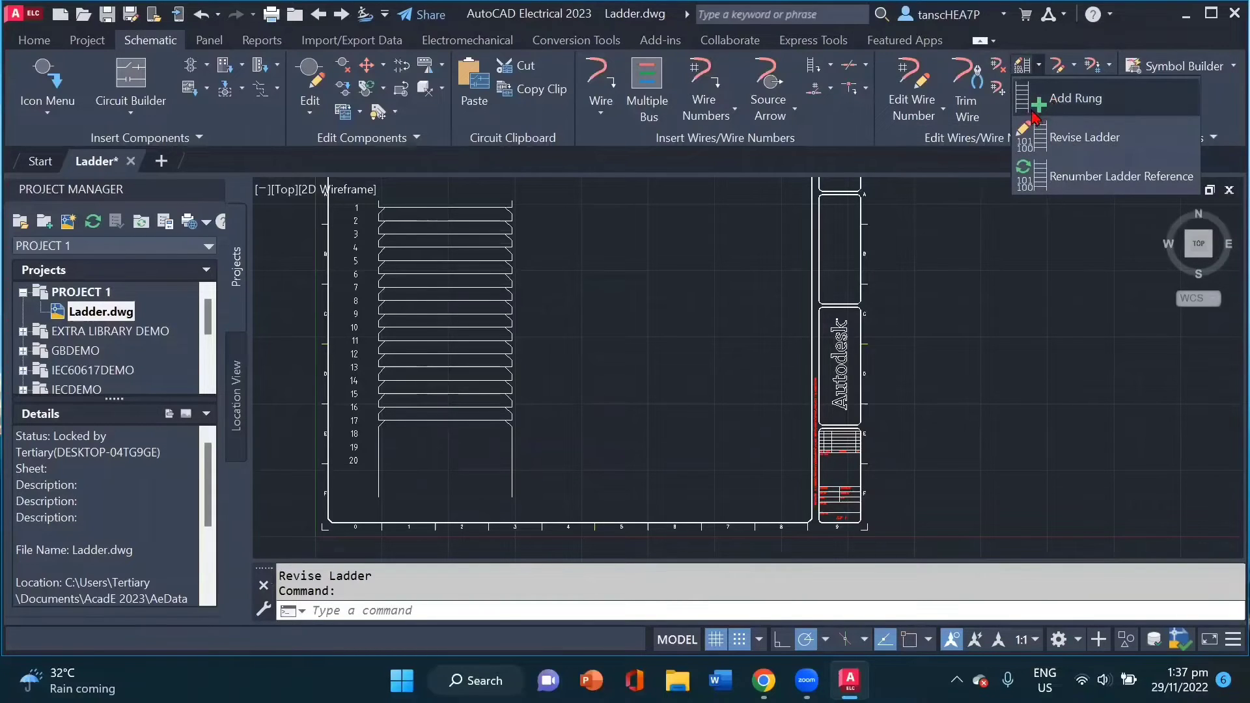
Add horizontal rungs on ladder lines 18, 19 and 20.
click(1076, 99)
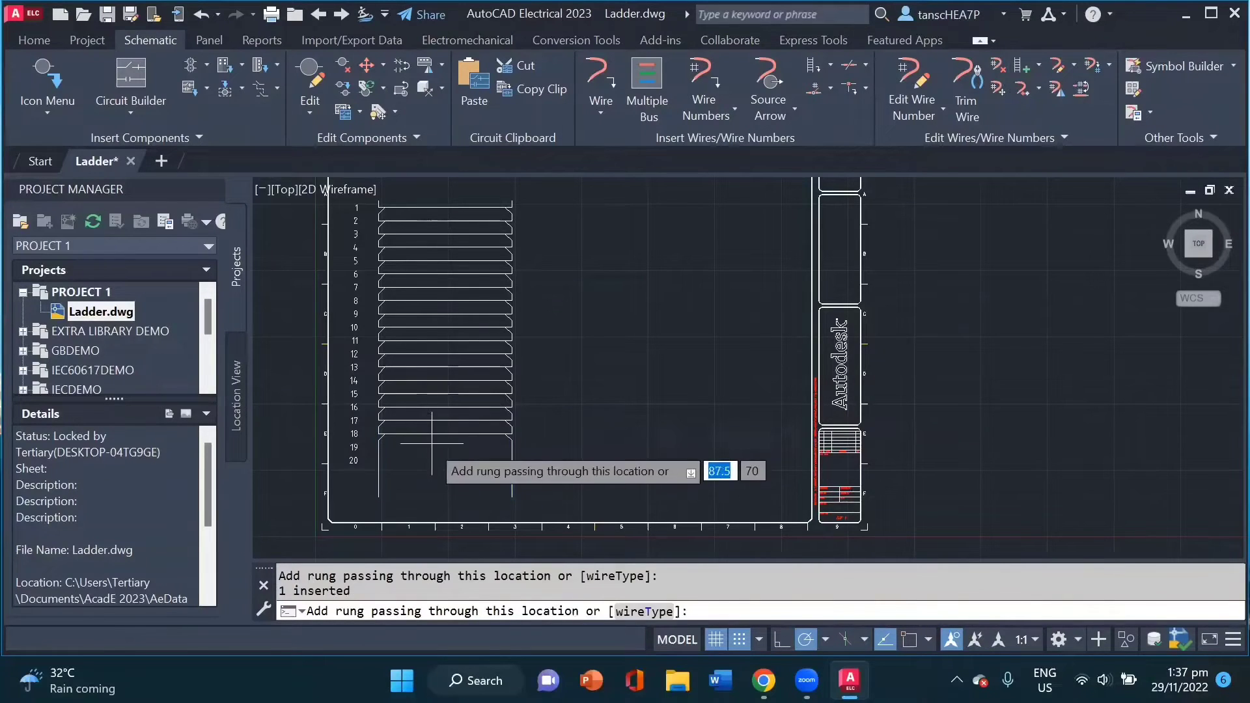
click(432, 449)
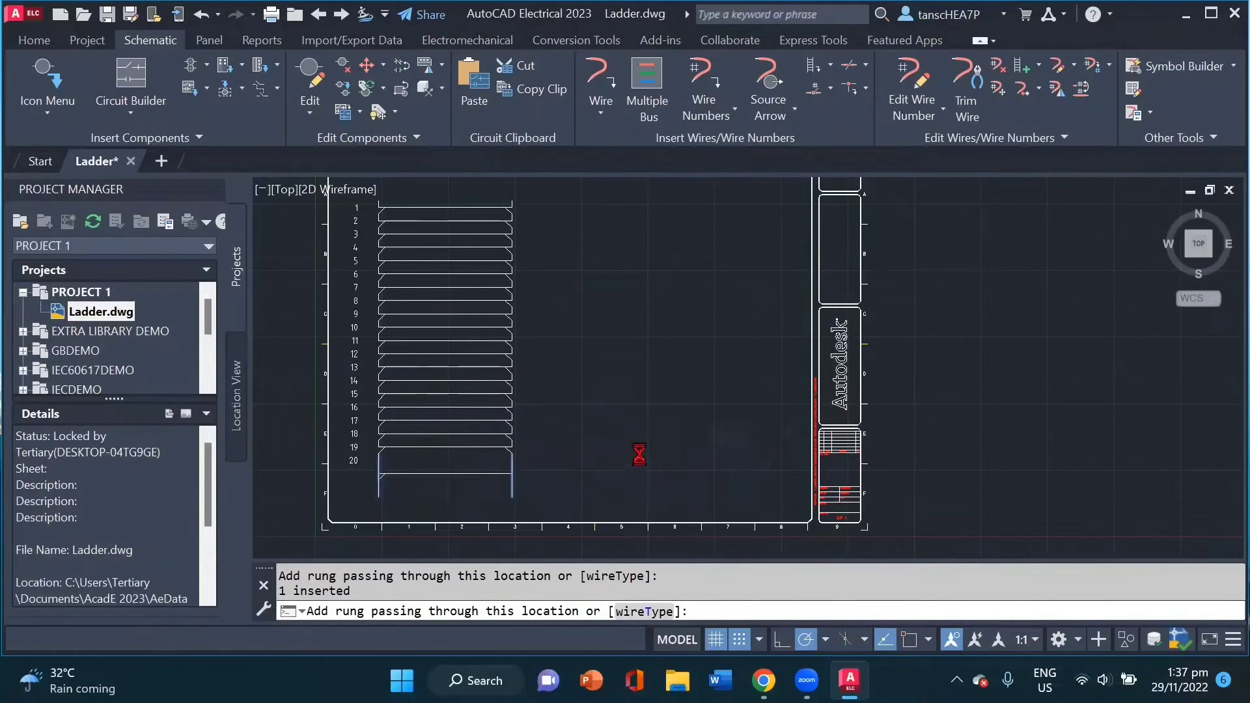
click(392, 464)
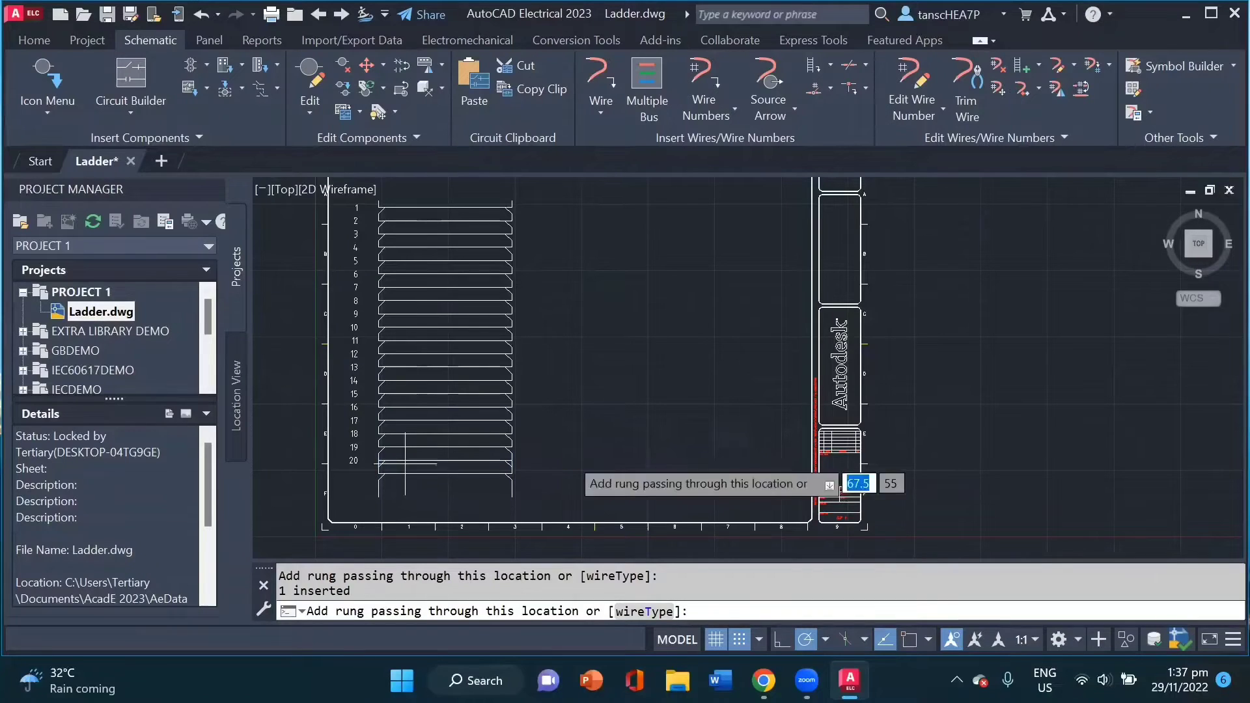
middle_drag(670, 391, 694, 430)
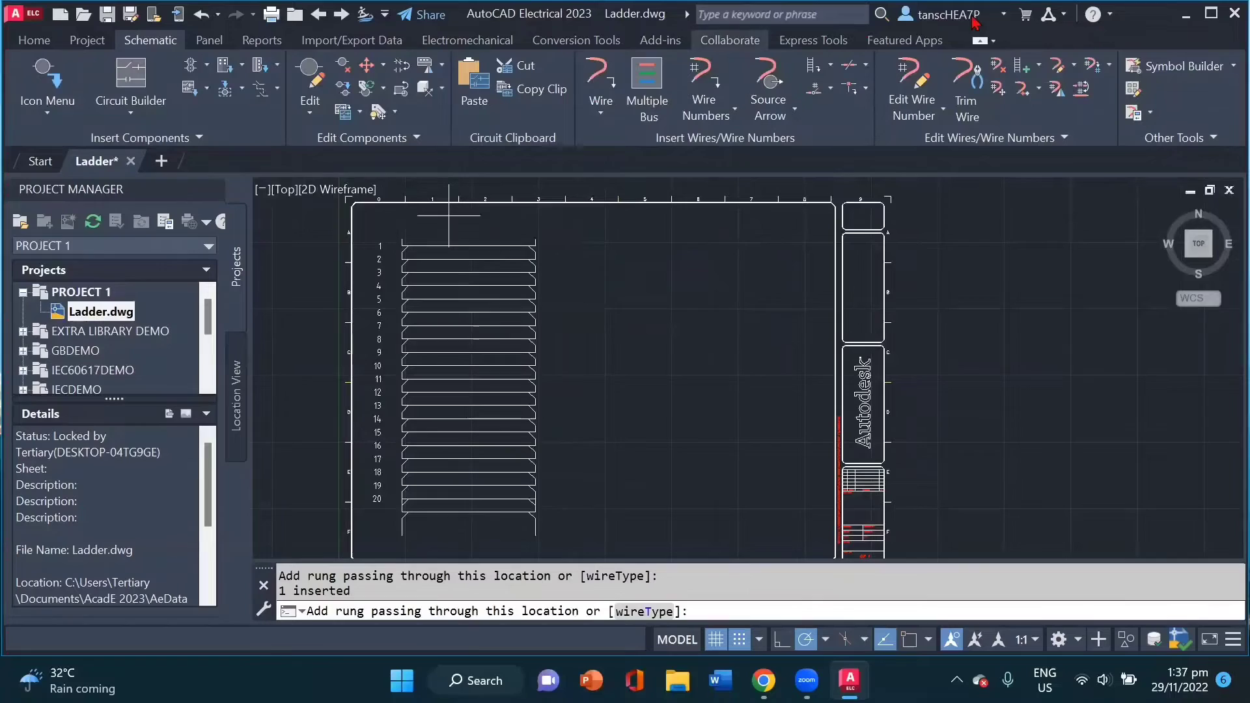
click(1041, 65)
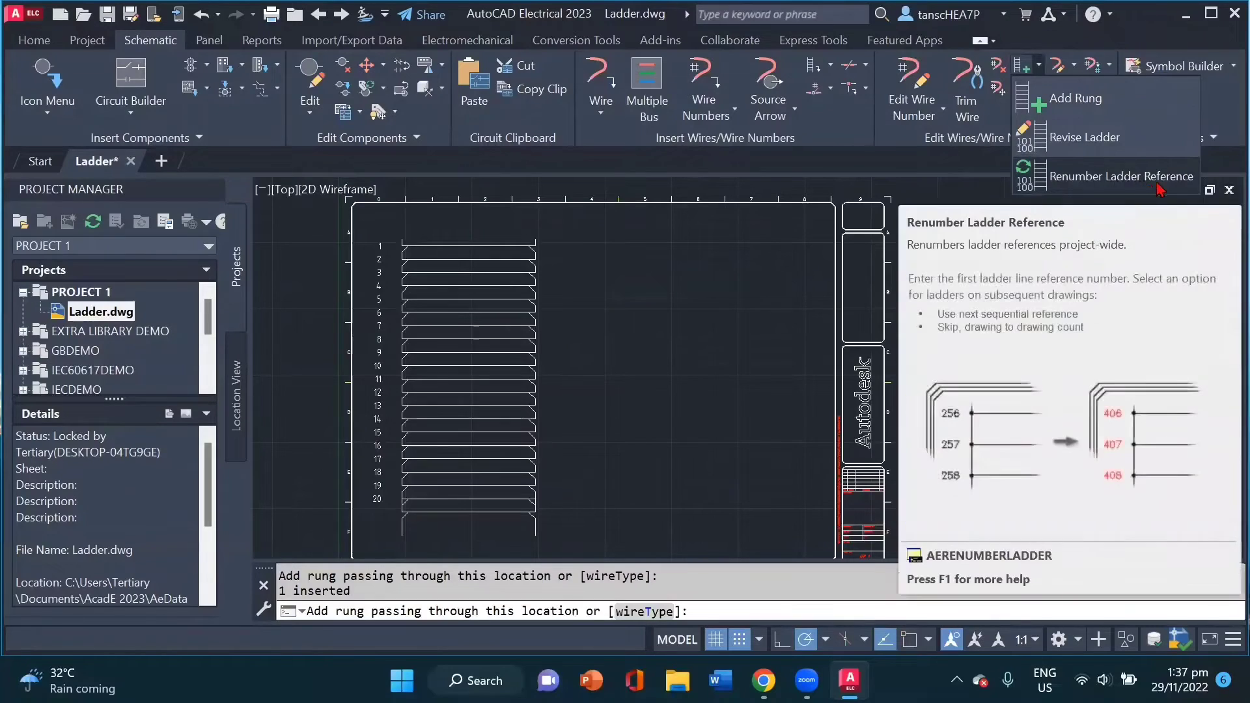
Renumber Ladder.dwg's ladder references starting at 101, so lines run 101 to 120.
click(1109, 183)
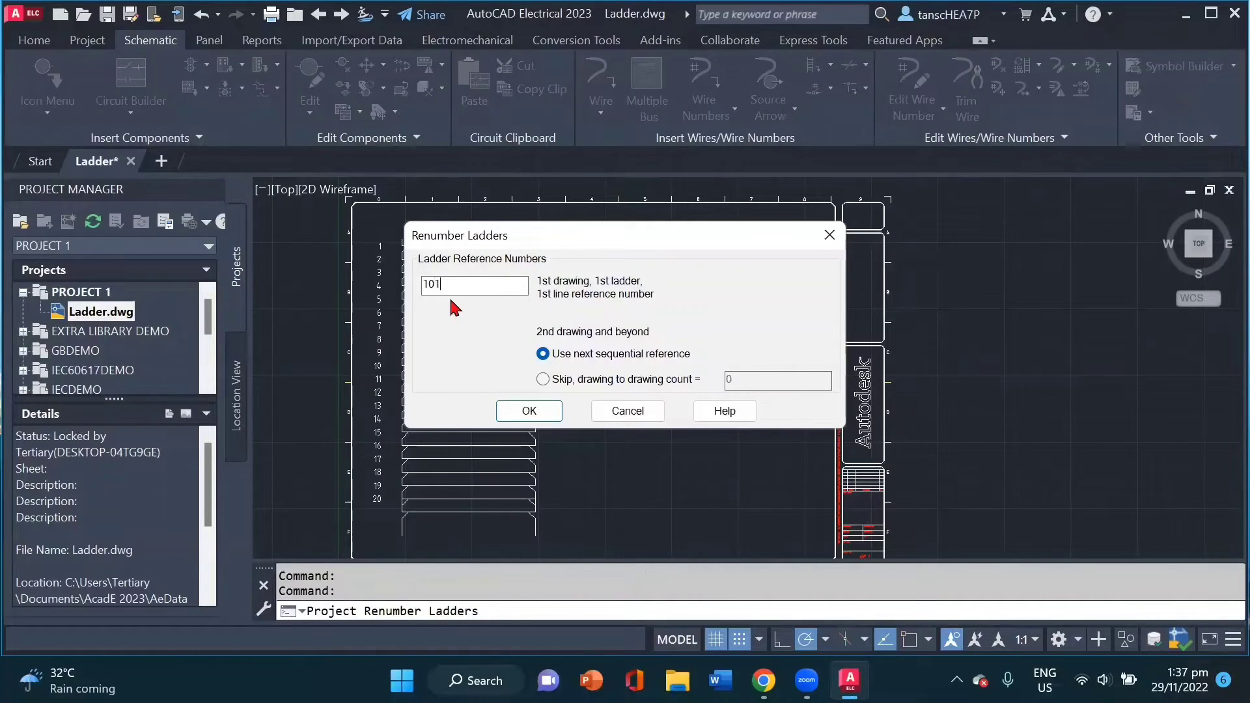
click(538, 412)
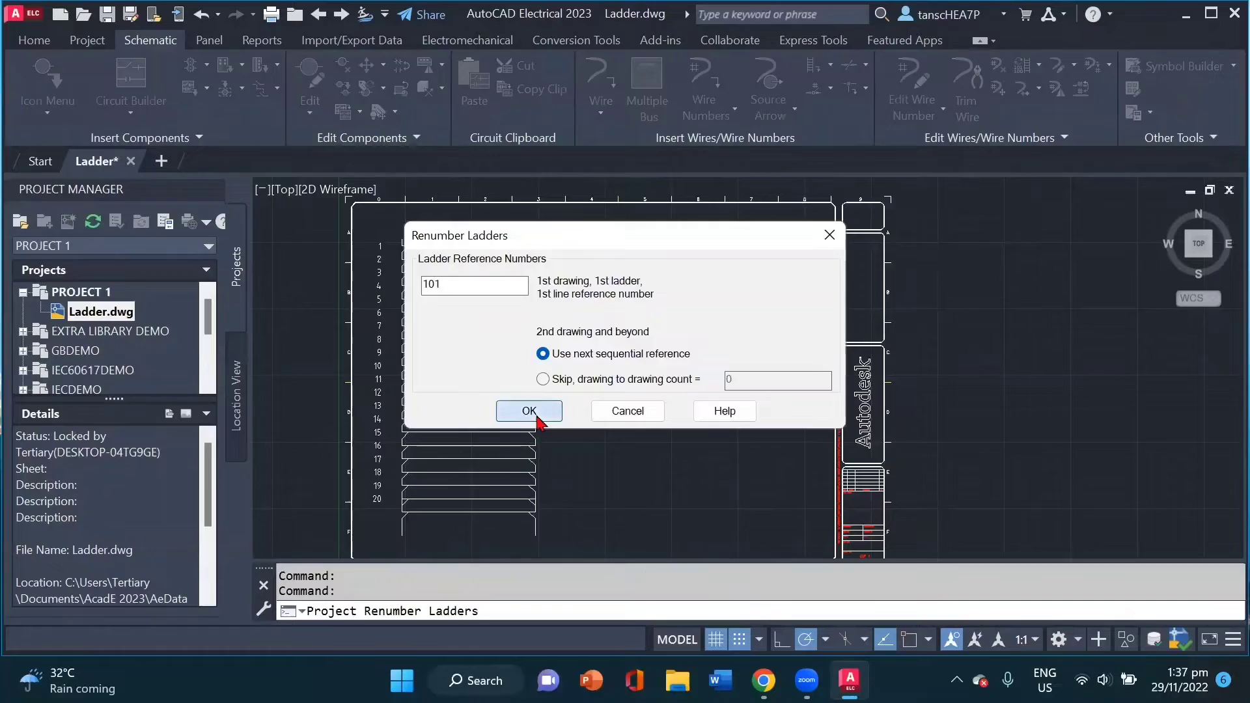
click(645, 185)
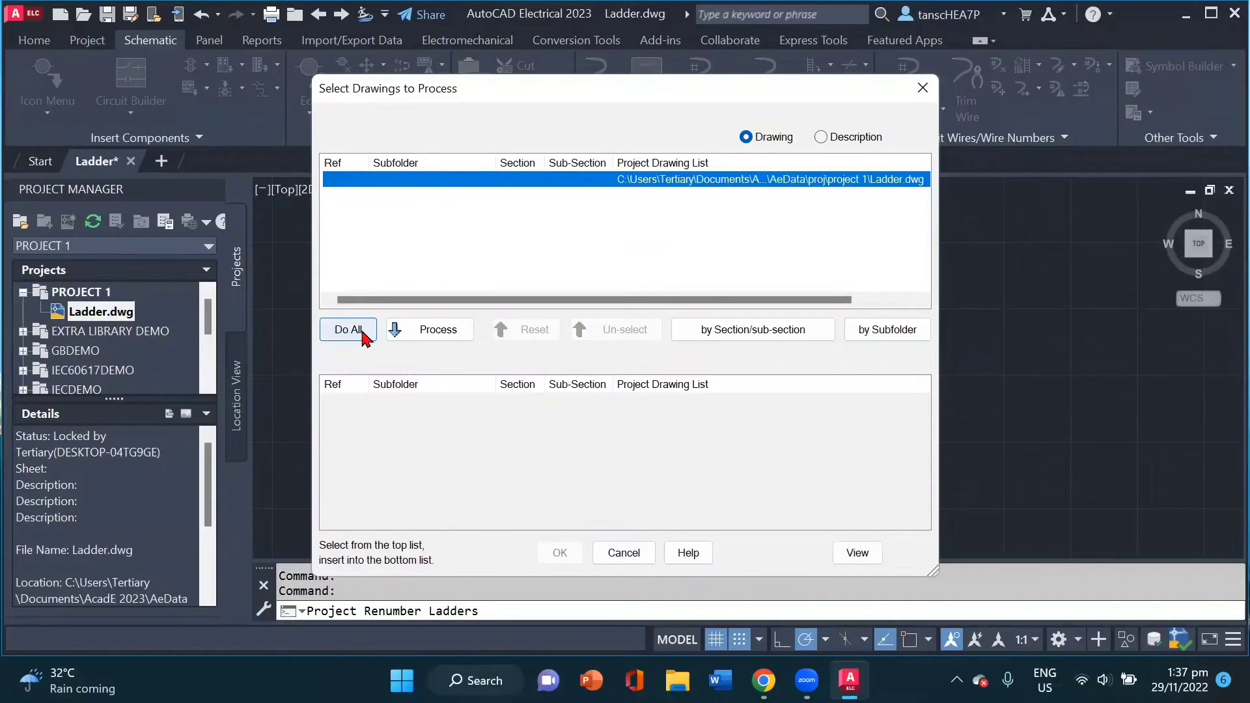
click(424, 330)
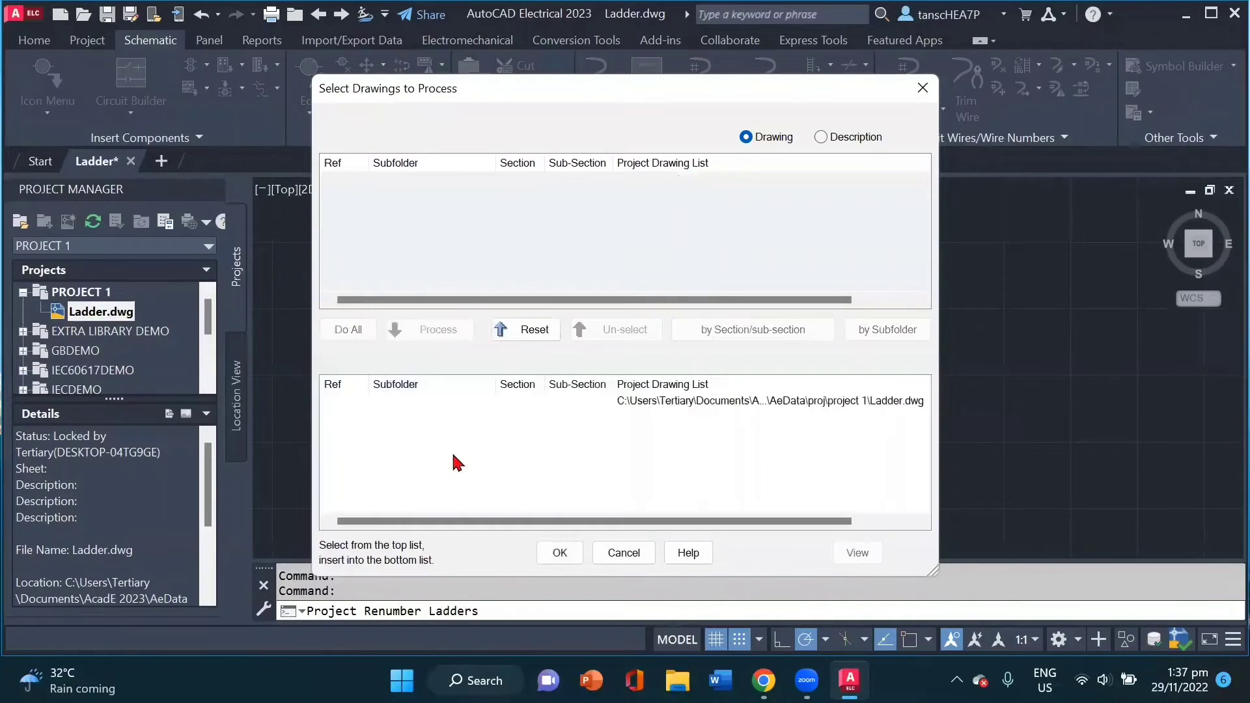
click(558, 554)
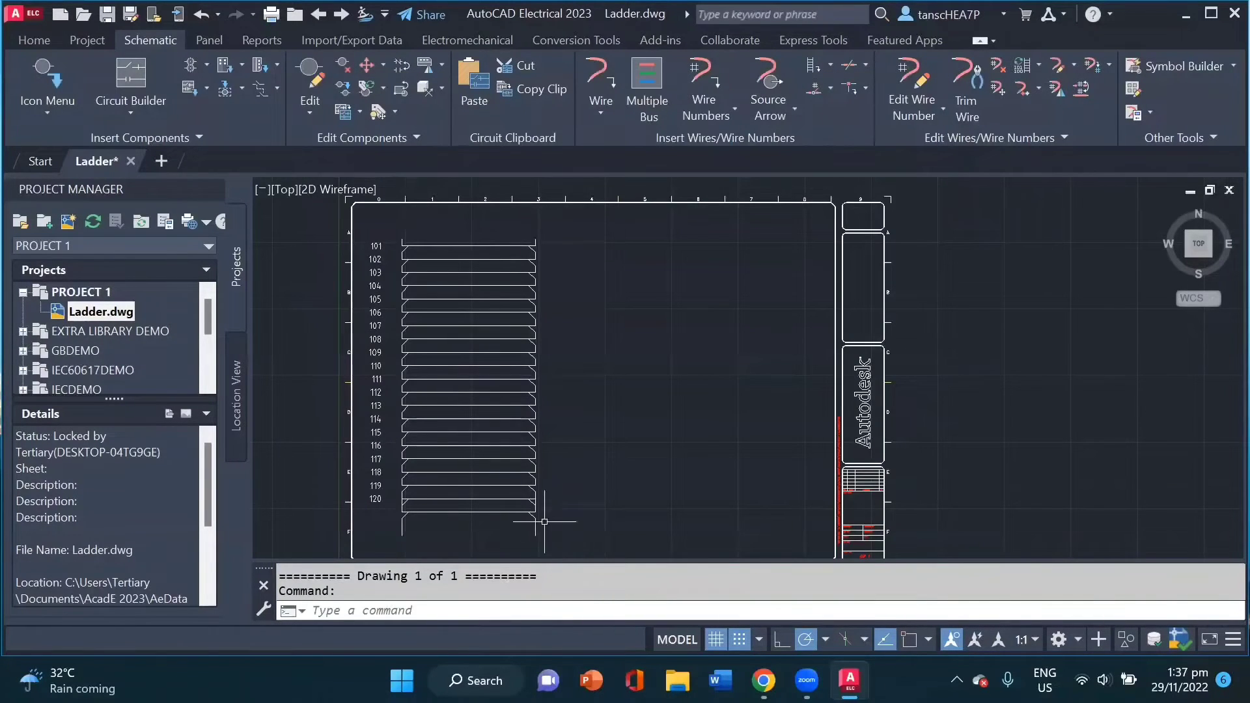
scroll(449, 433, up, 2)
middle_drag(453, 428, 584, 535)
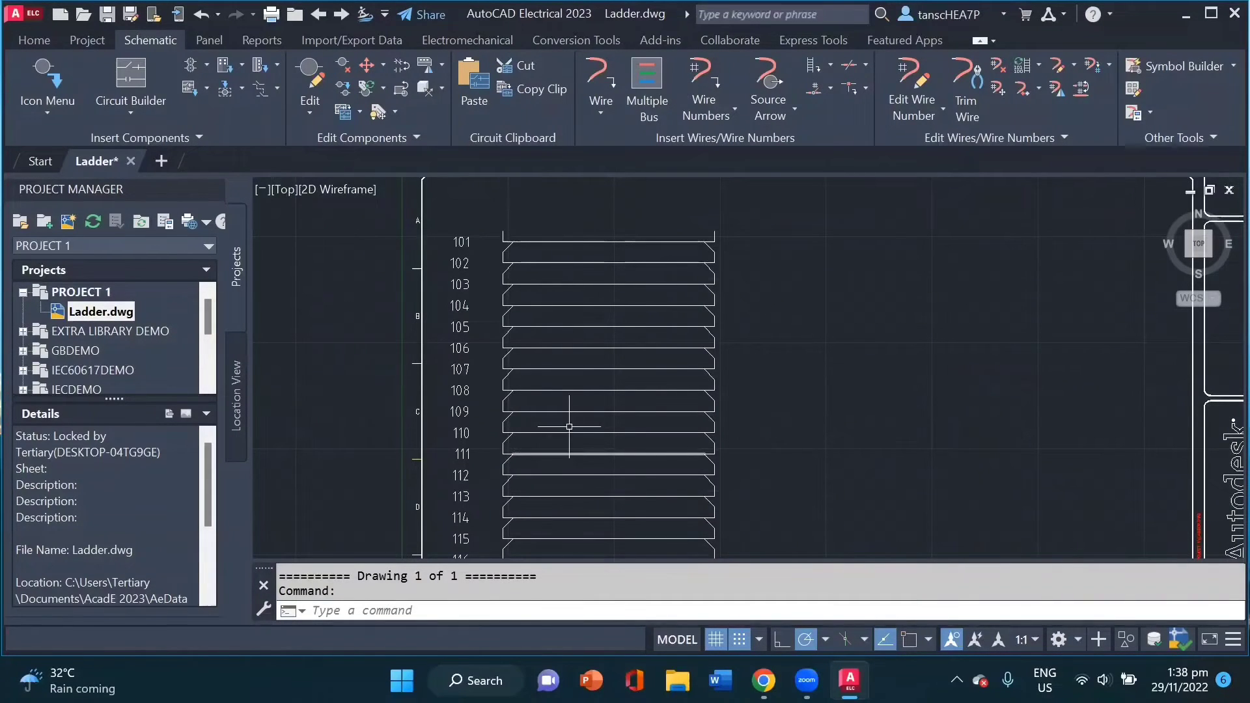
scroll(573, 419, down, 2)
middle_drag(594, 407, 521, 386)
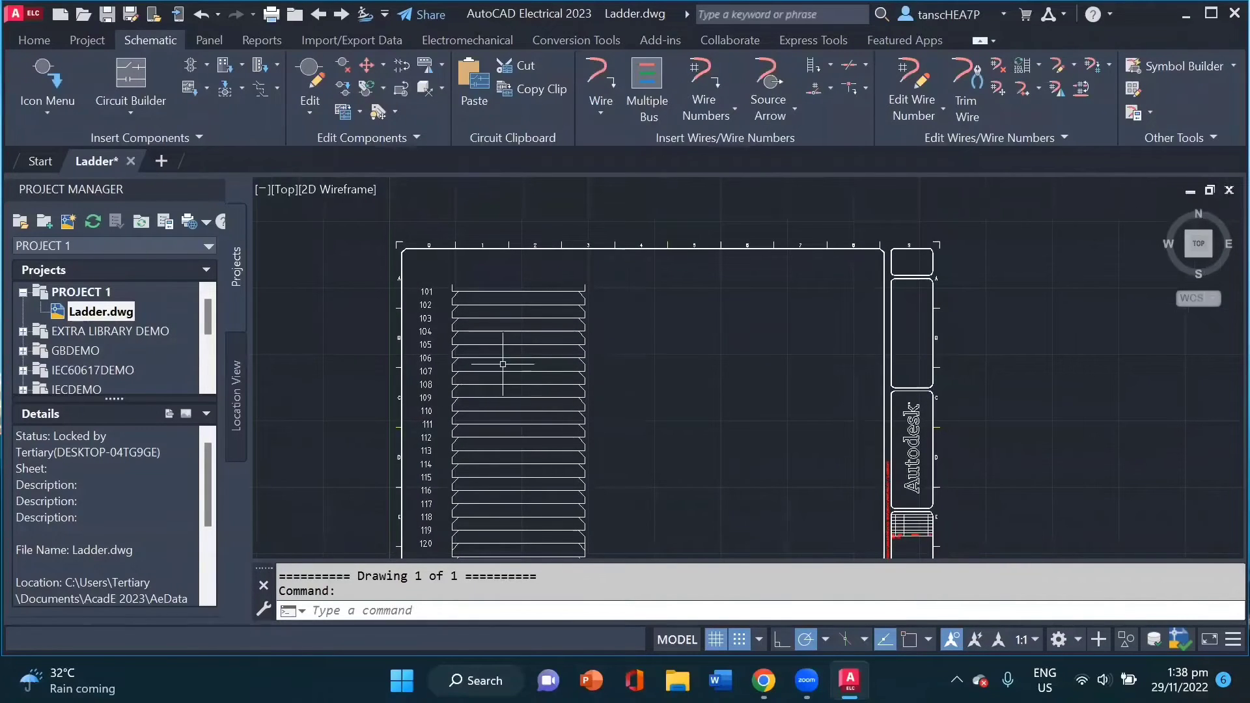
scroll(505, 364, up, 2)
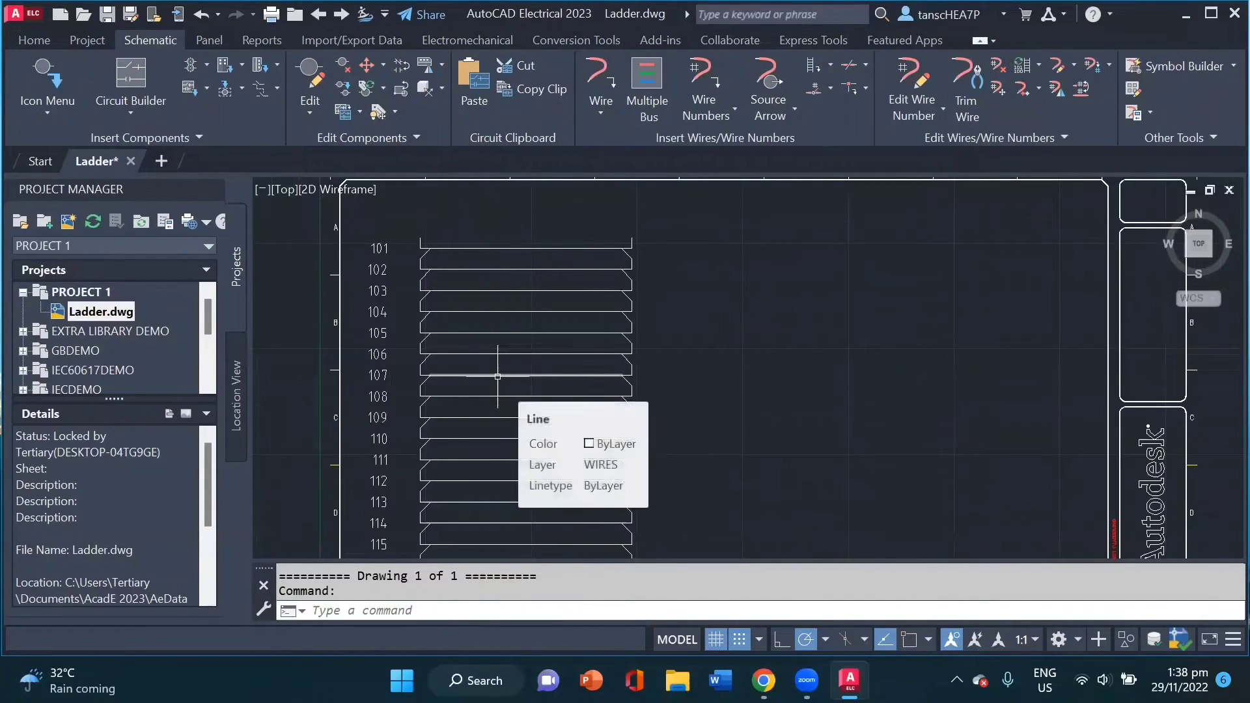
middle_drag(723, 388, 750, 390)
scroll(491, 240, up, 5)
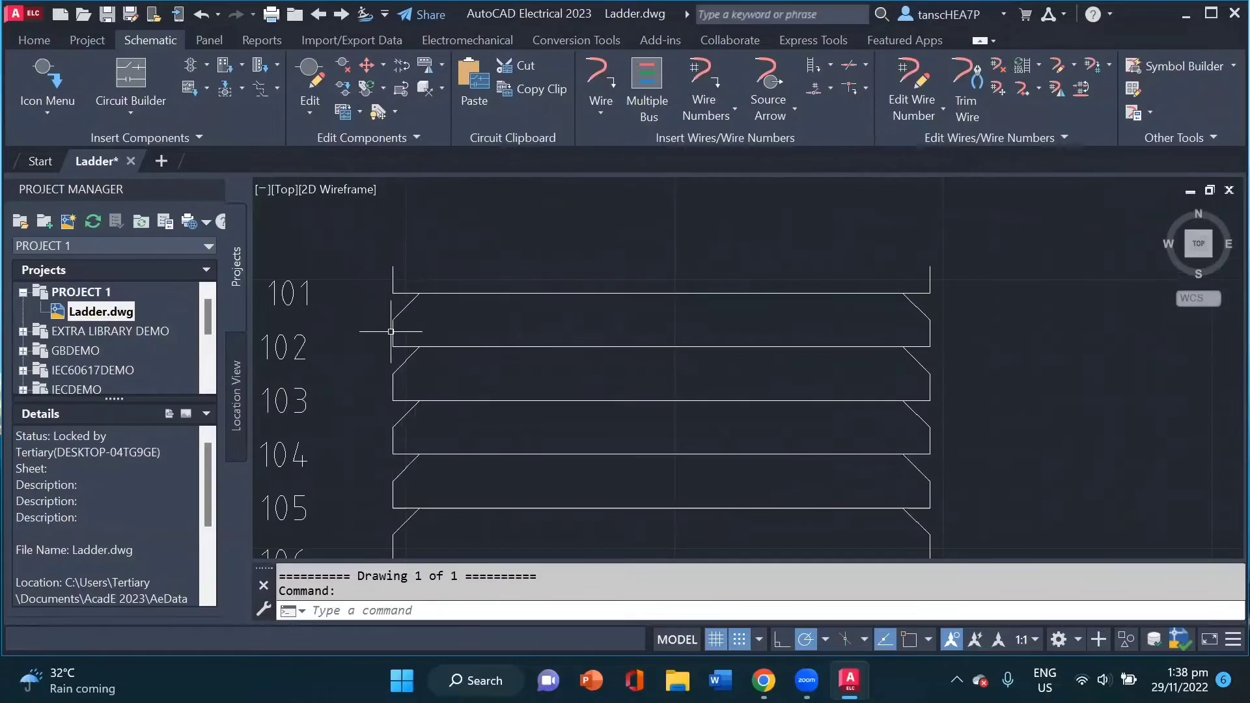
scroll(527, 326, down, 3)
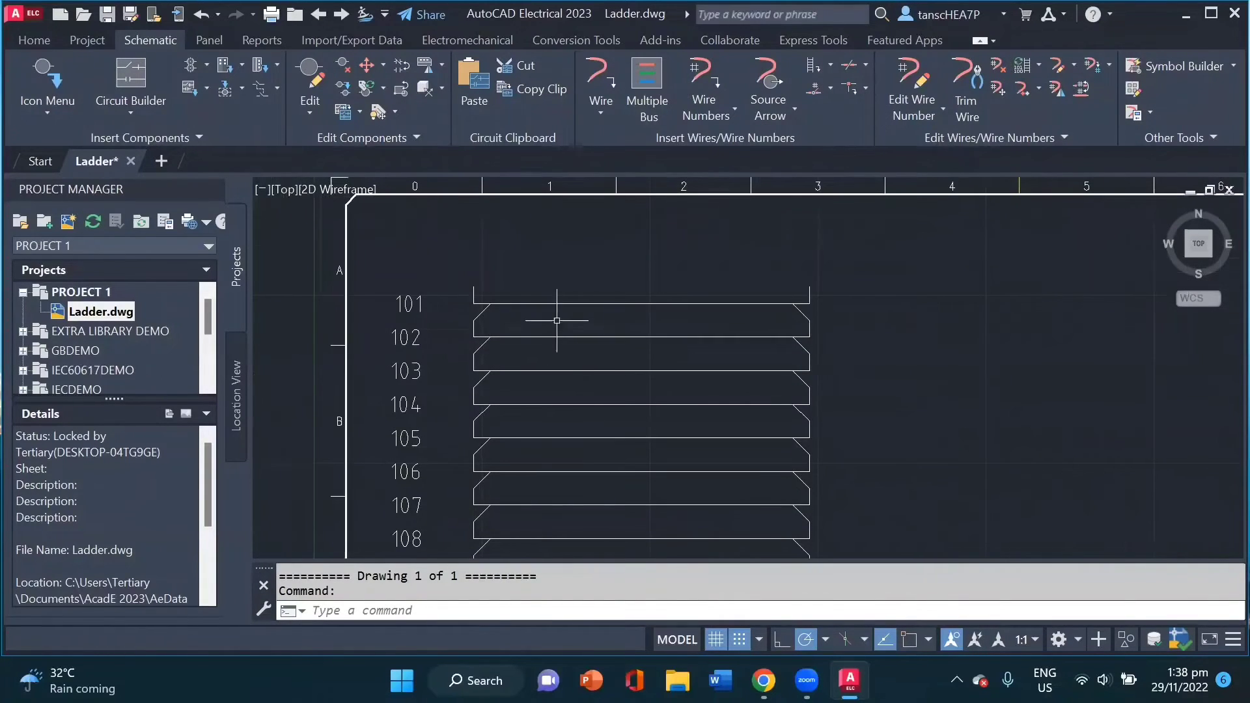
Insert dot tee markers at the left and right ends of rung 101.
click(846, 91)
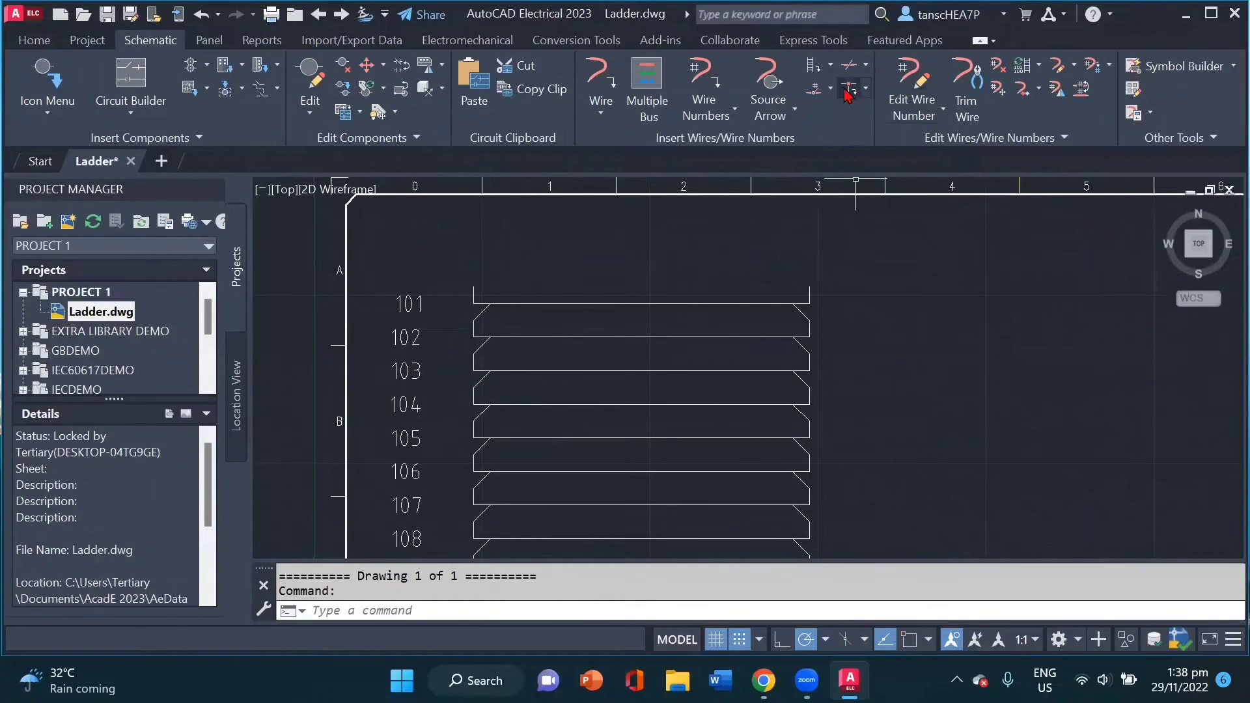
click(866, 91)
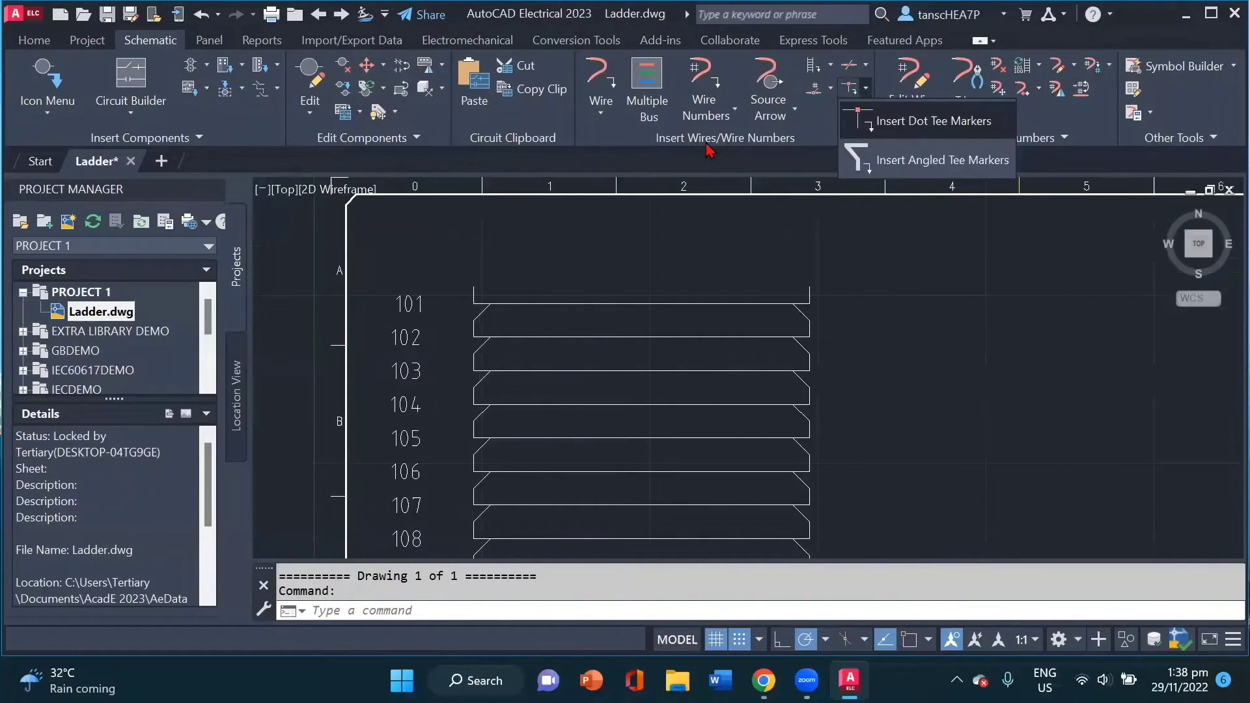
click(910, 131)
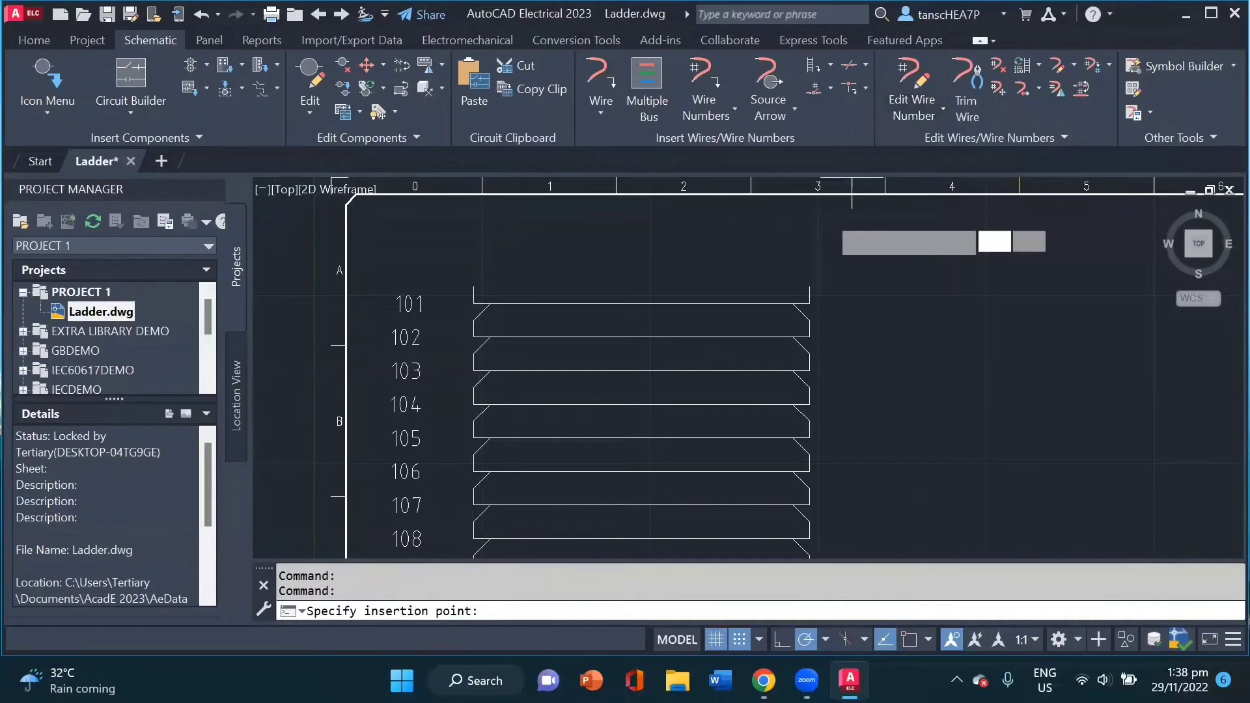
click(473, 303)
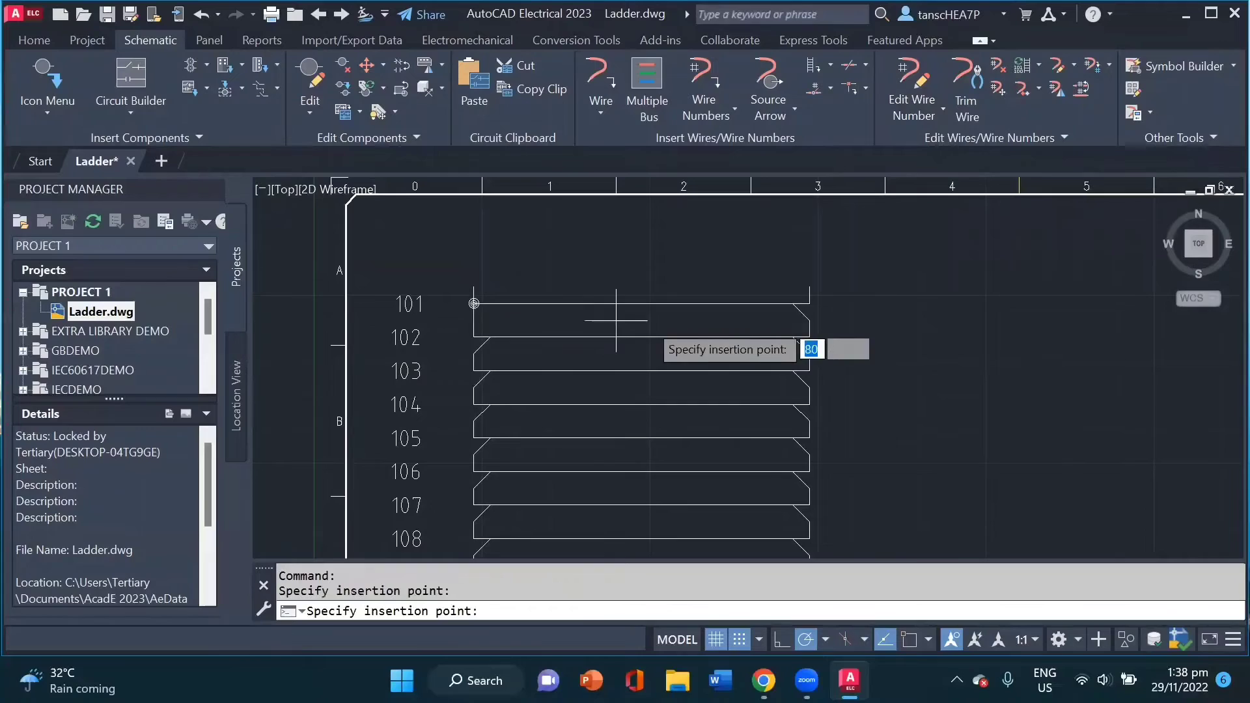
click(809, 304)
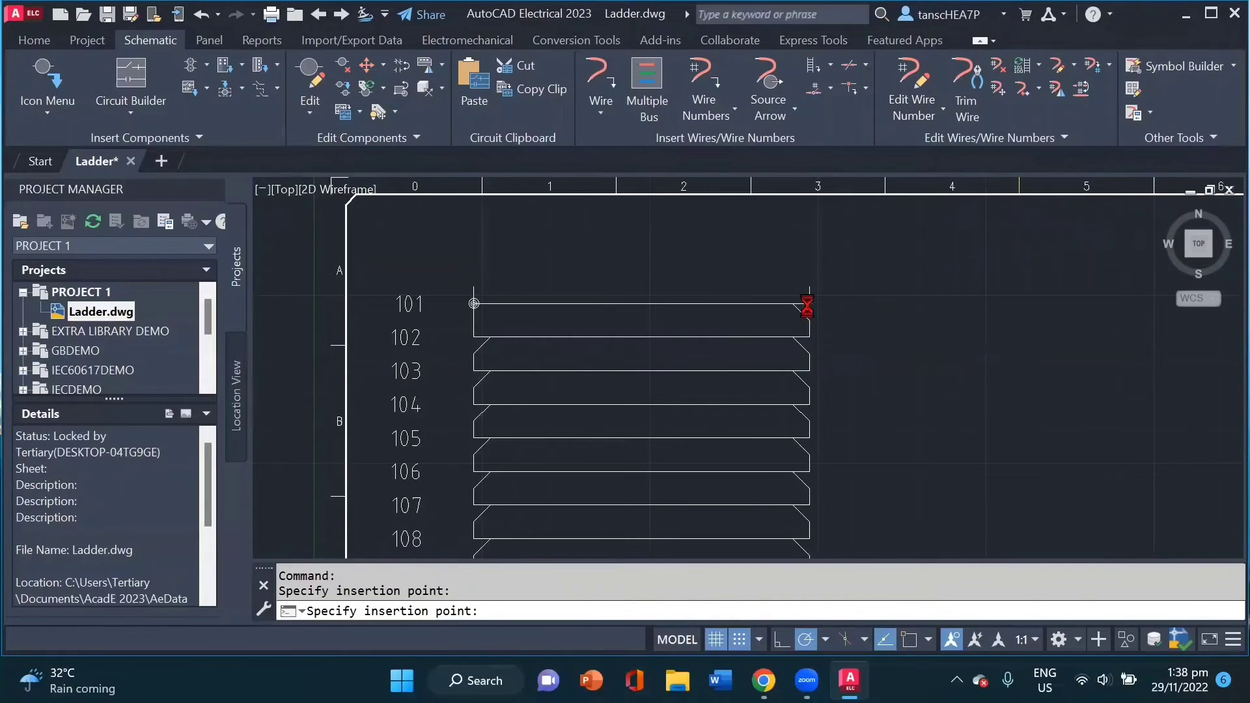
scroll(566, 405, down, 2)
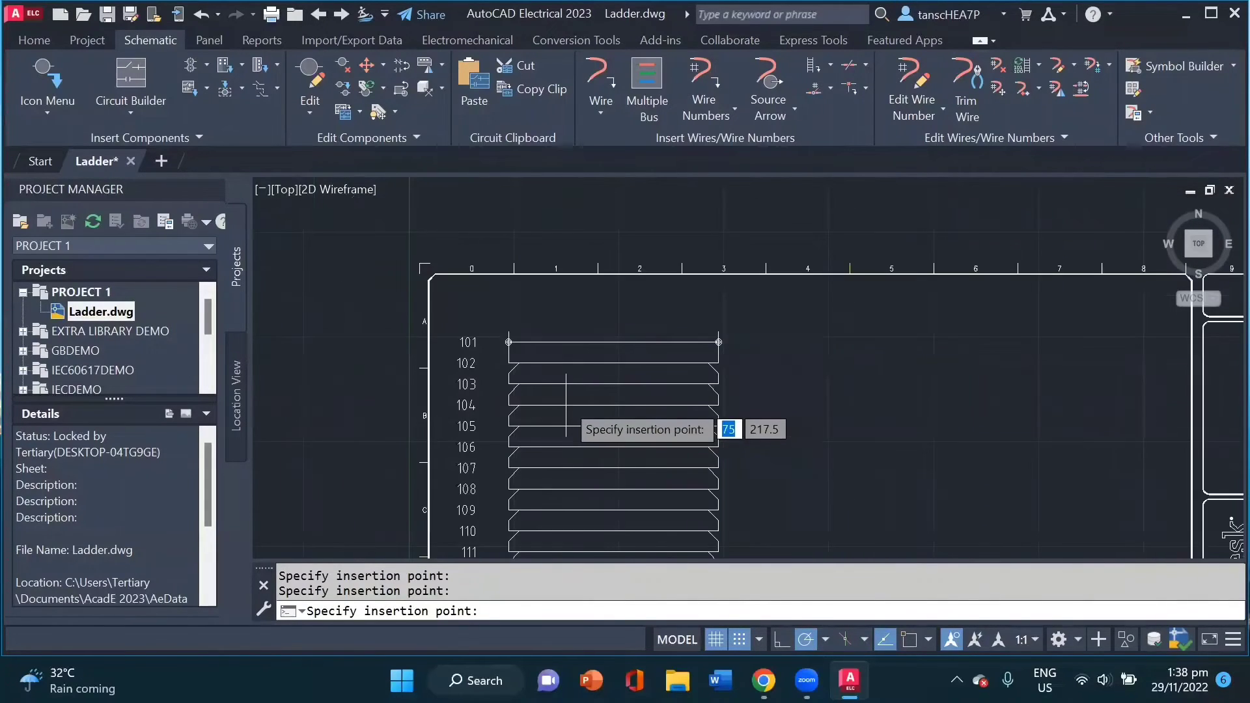
key(Escape)
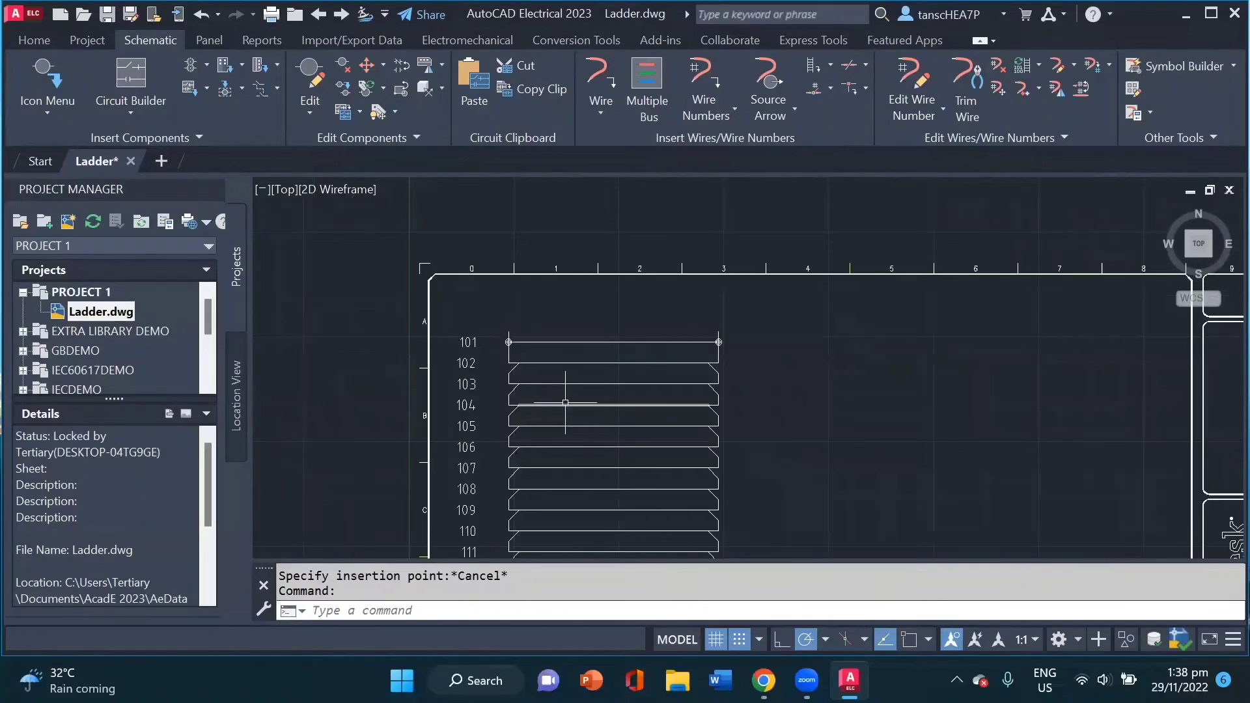
Change PROJECT 1's Wire Tee style from Angle 1 to Dot.
right_click(96, 298)
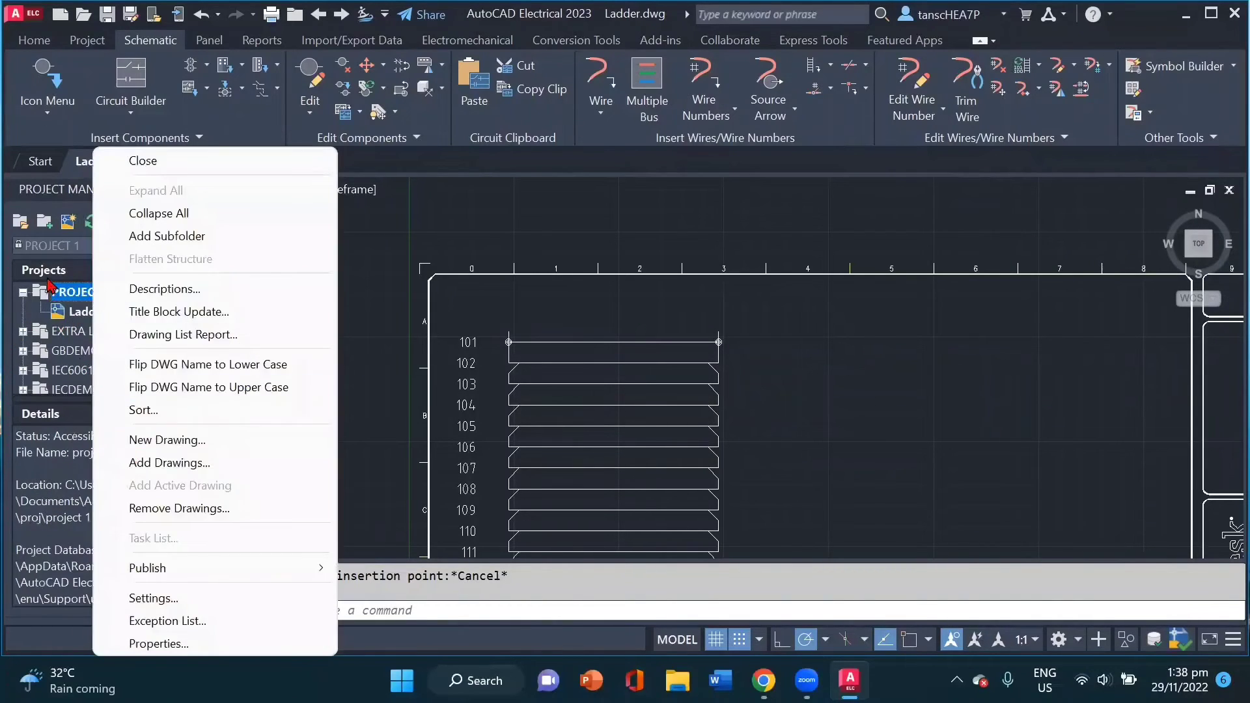
click(158, 645)
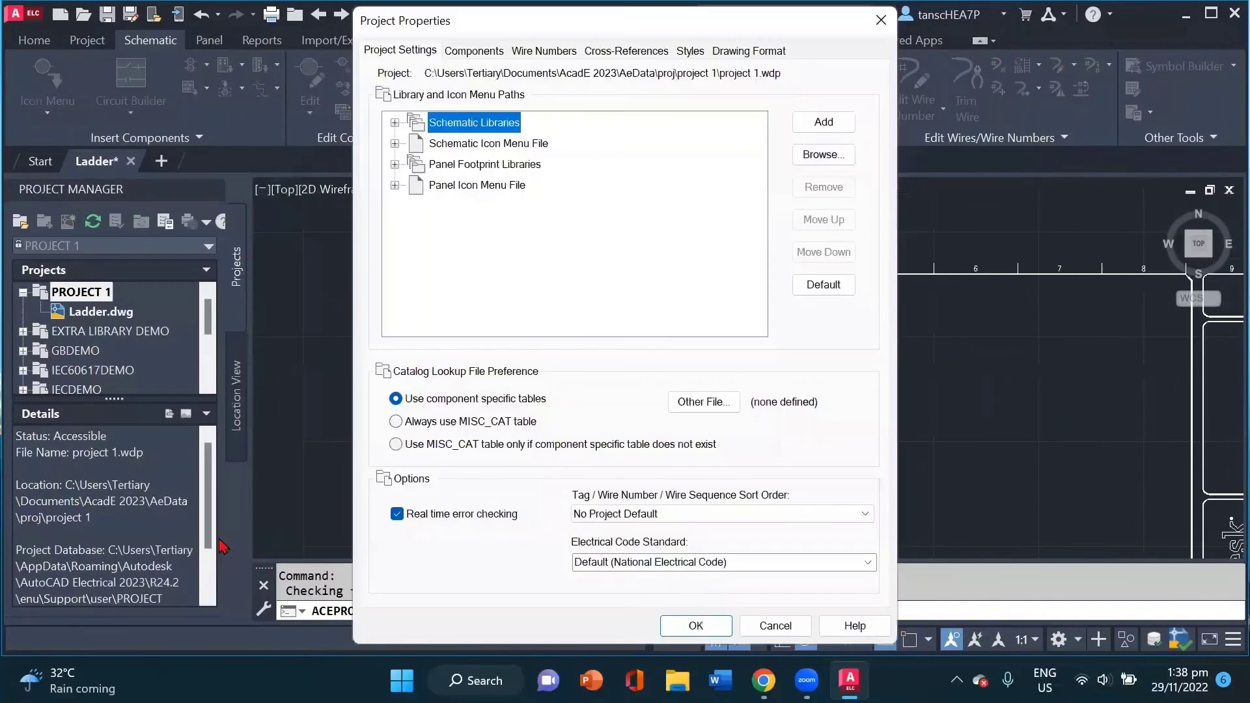
click(690, 52)
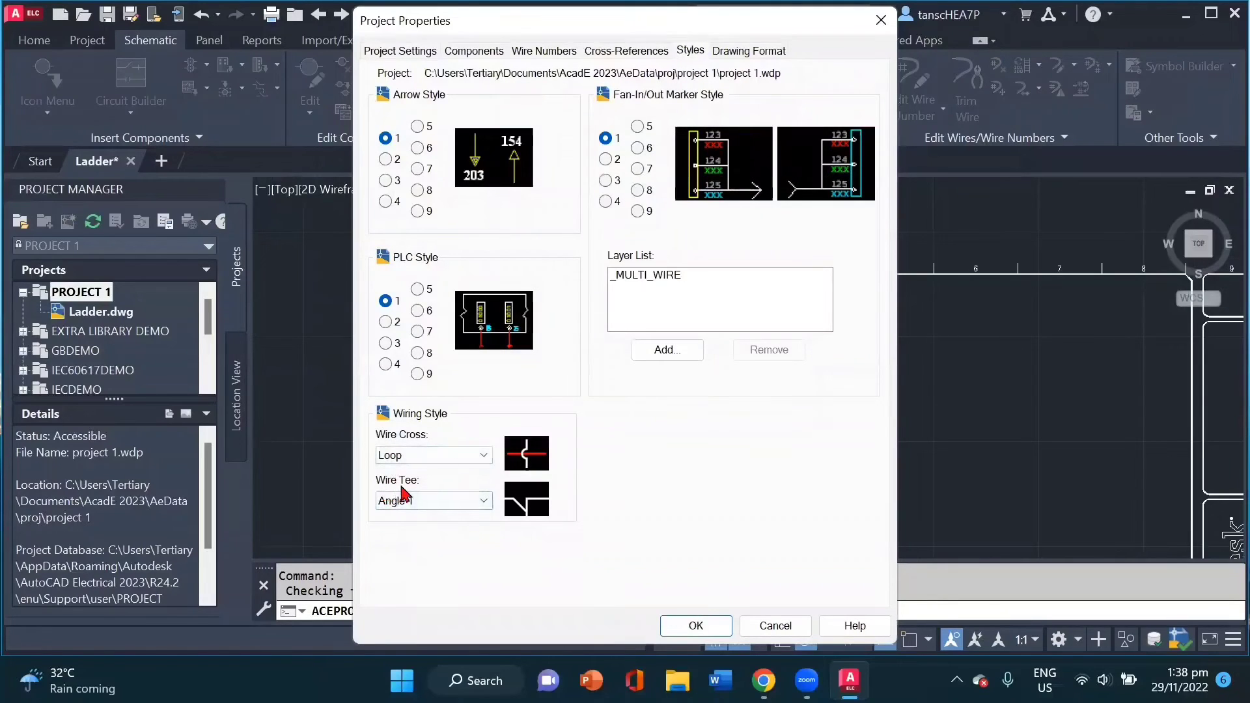
click(478, 505)
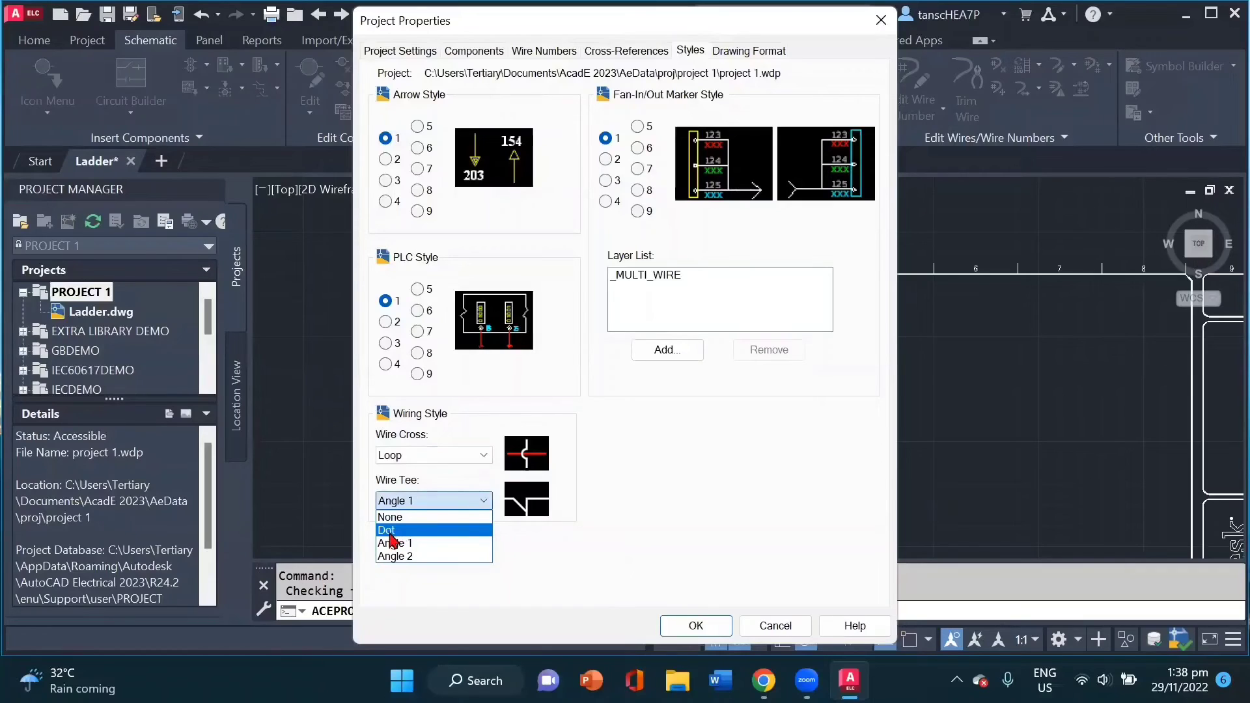
click(390, 532)
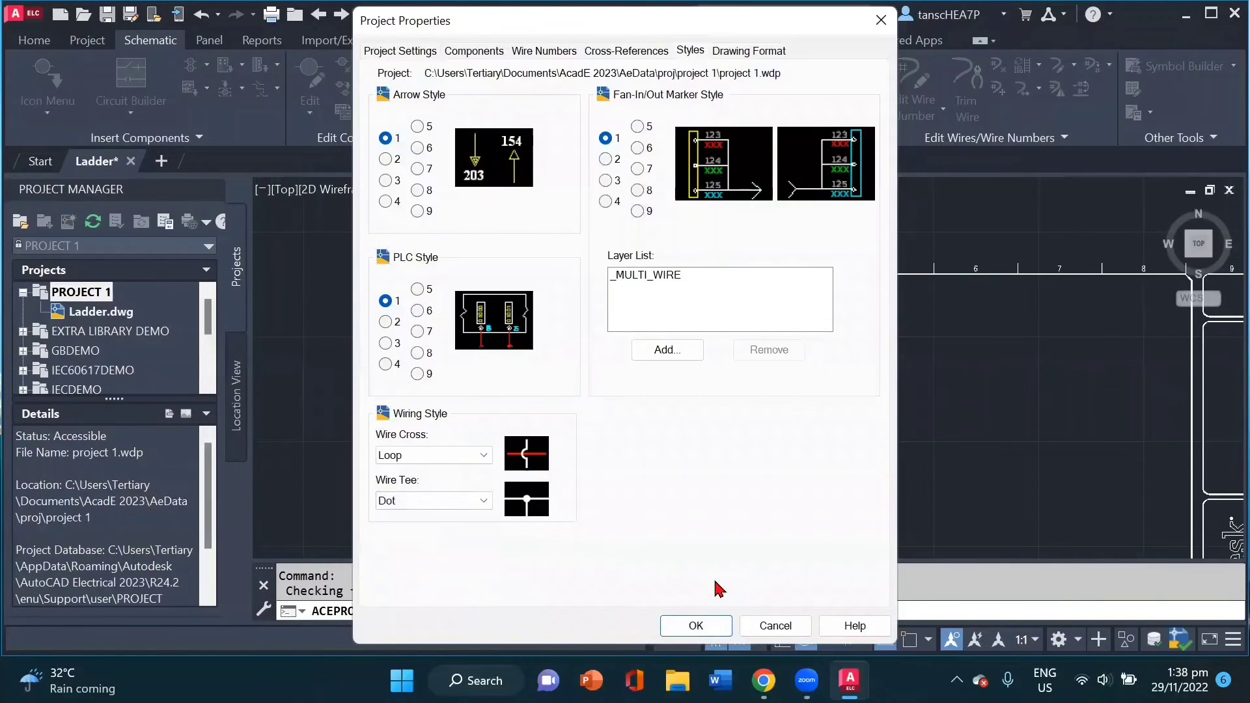
click(696, 626)
click(96, 312)
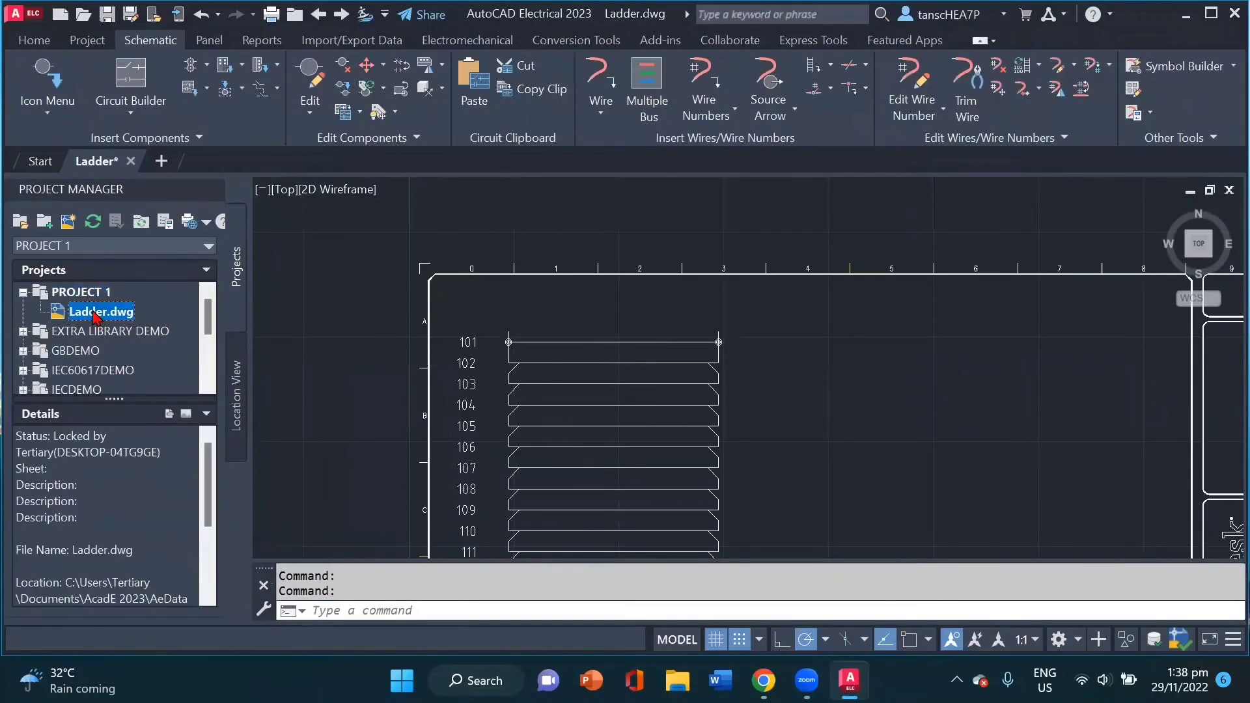
Reapply PROJECT 1's defaults, including dot wire tees, to Ladder.dwg and bring the whole sheet into view.
right_click(94, 315)
mouse_move(150, 480)
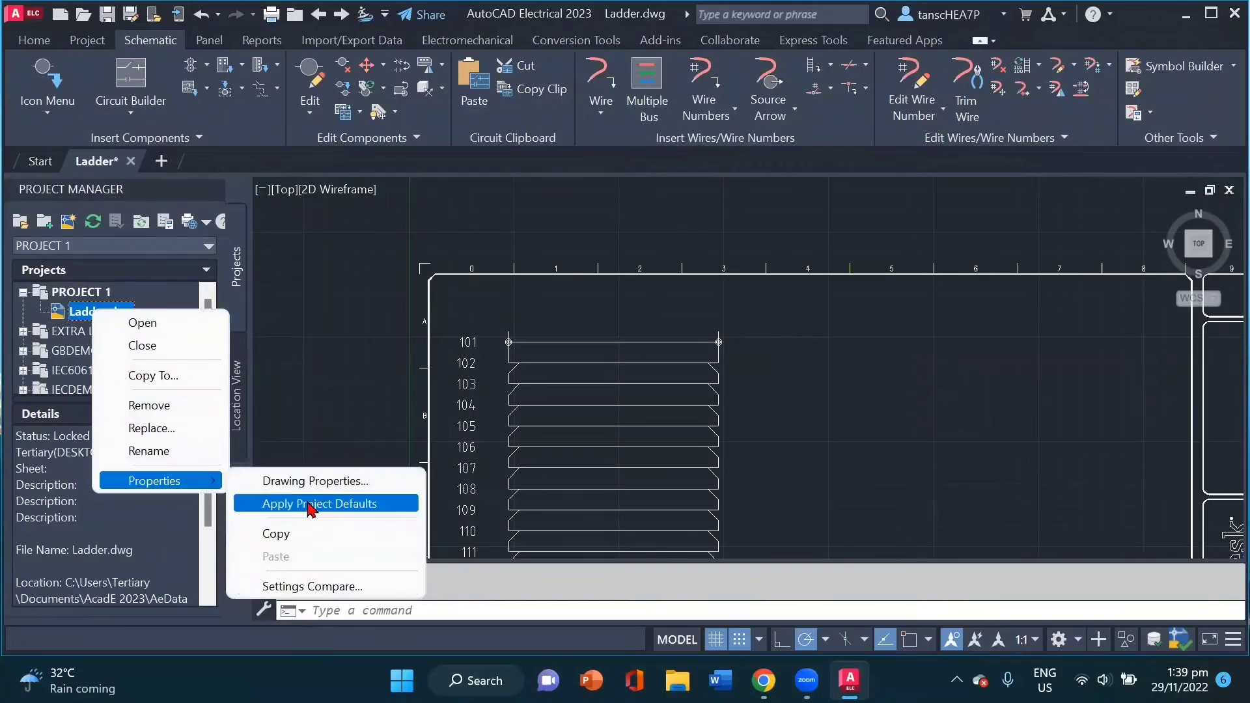
click(353, 507)
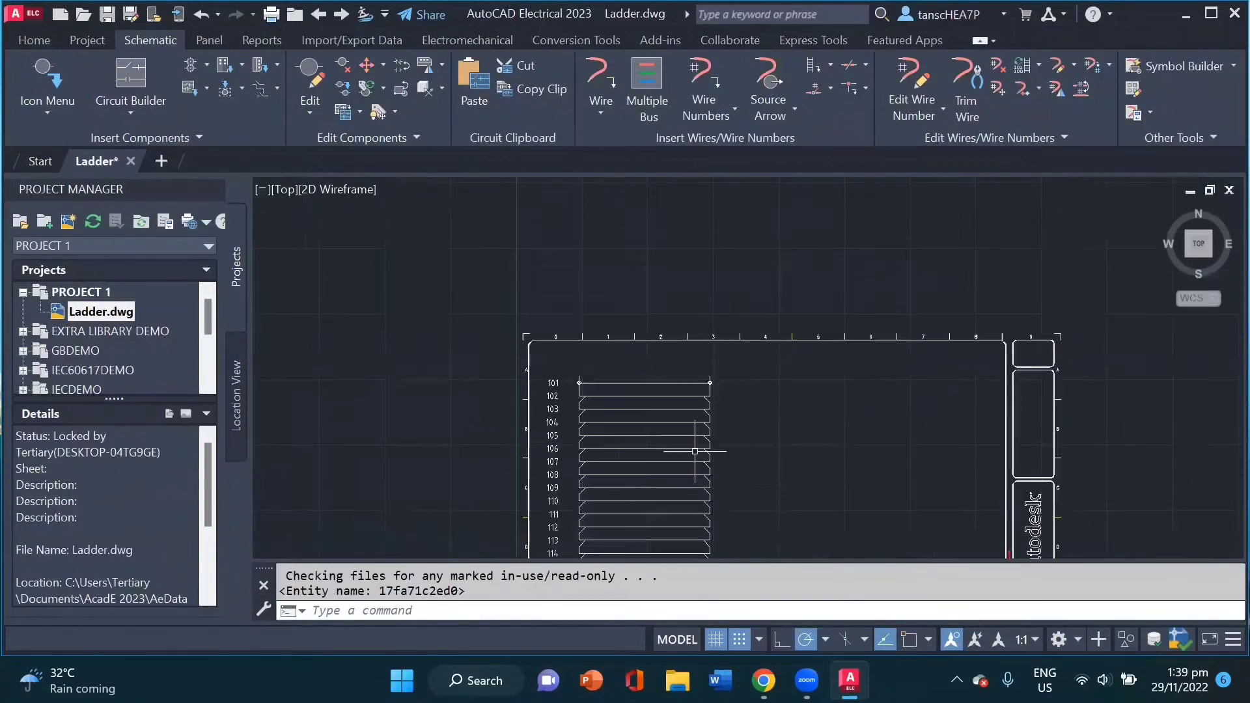
middle_drag(790, 447, 642, 364)
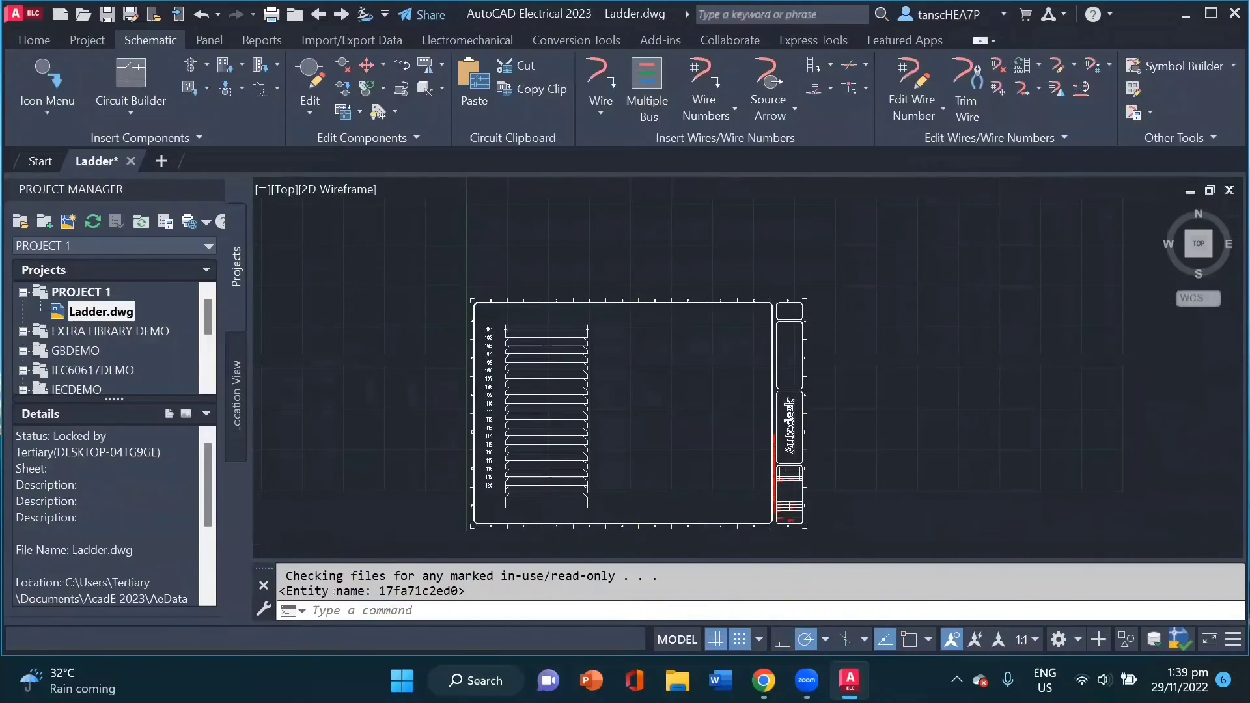
Insert a second ladder with 1st Reference 201, placed to the right of the 101–120 ladder.
click(812, 65)
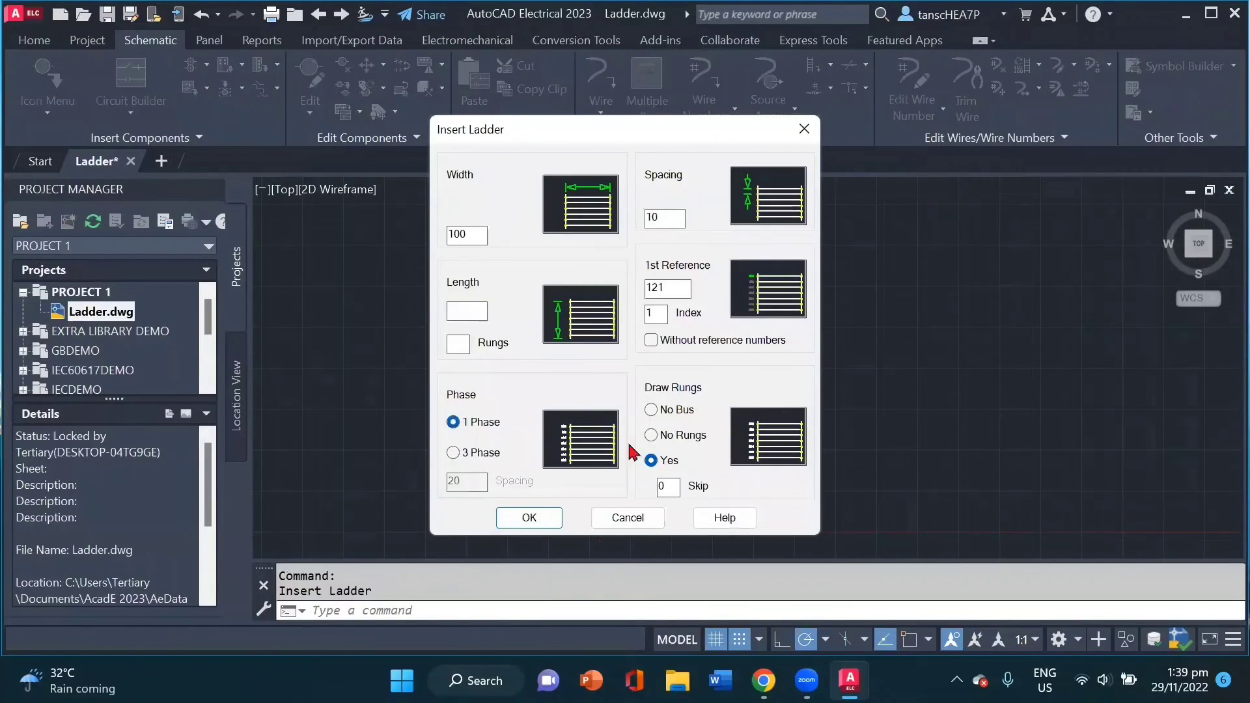
drag(676, 288, 613, 288)
click(528, 525)
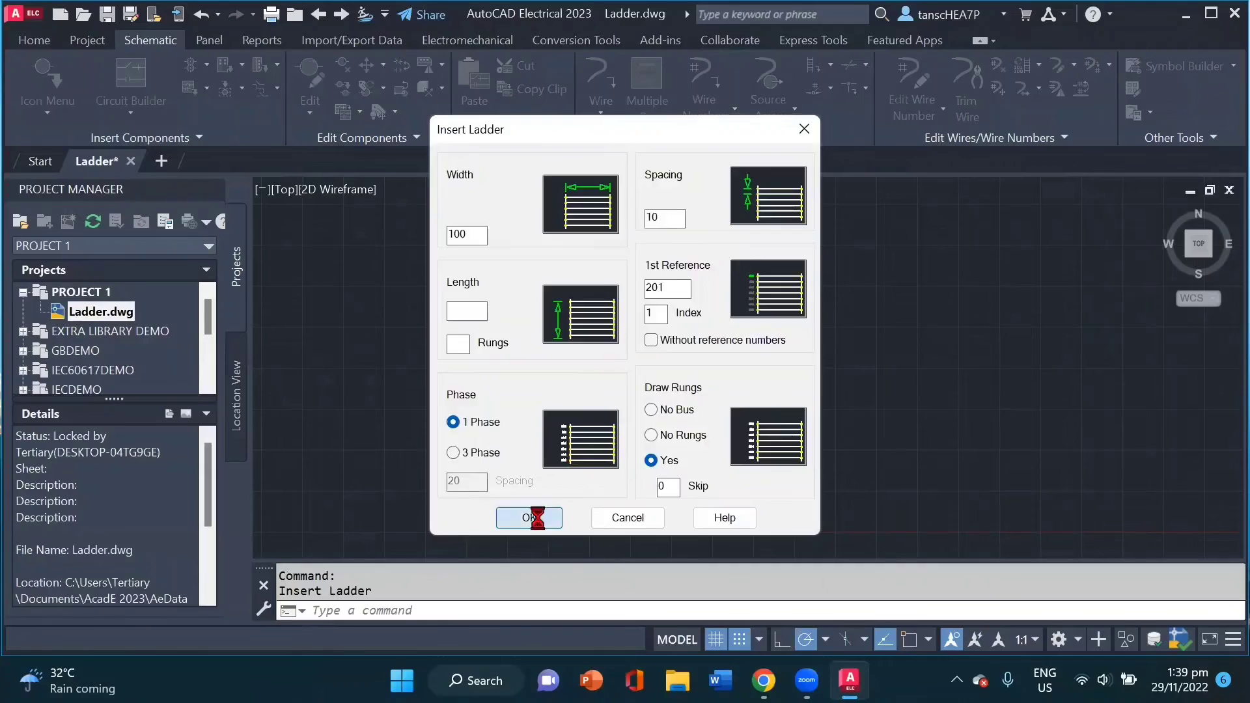
click(662, 326)
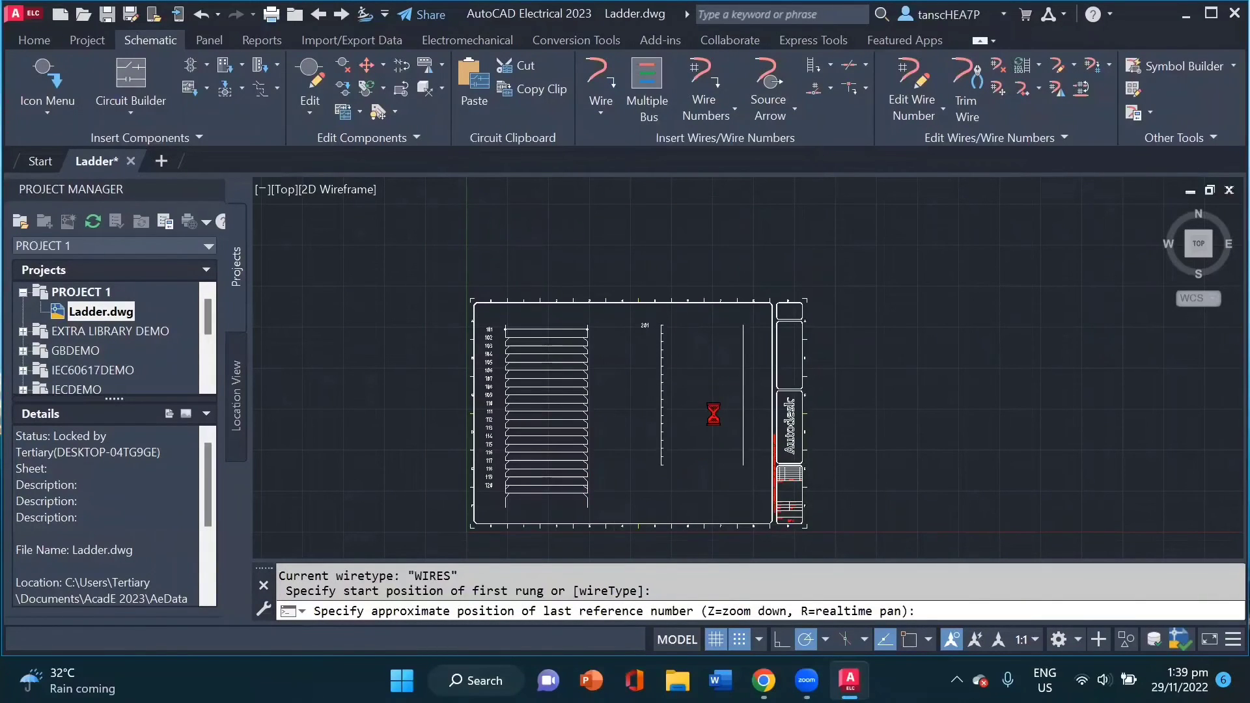
scroll(712, 403, up, 2)
scroll(693, 345, up, 1)
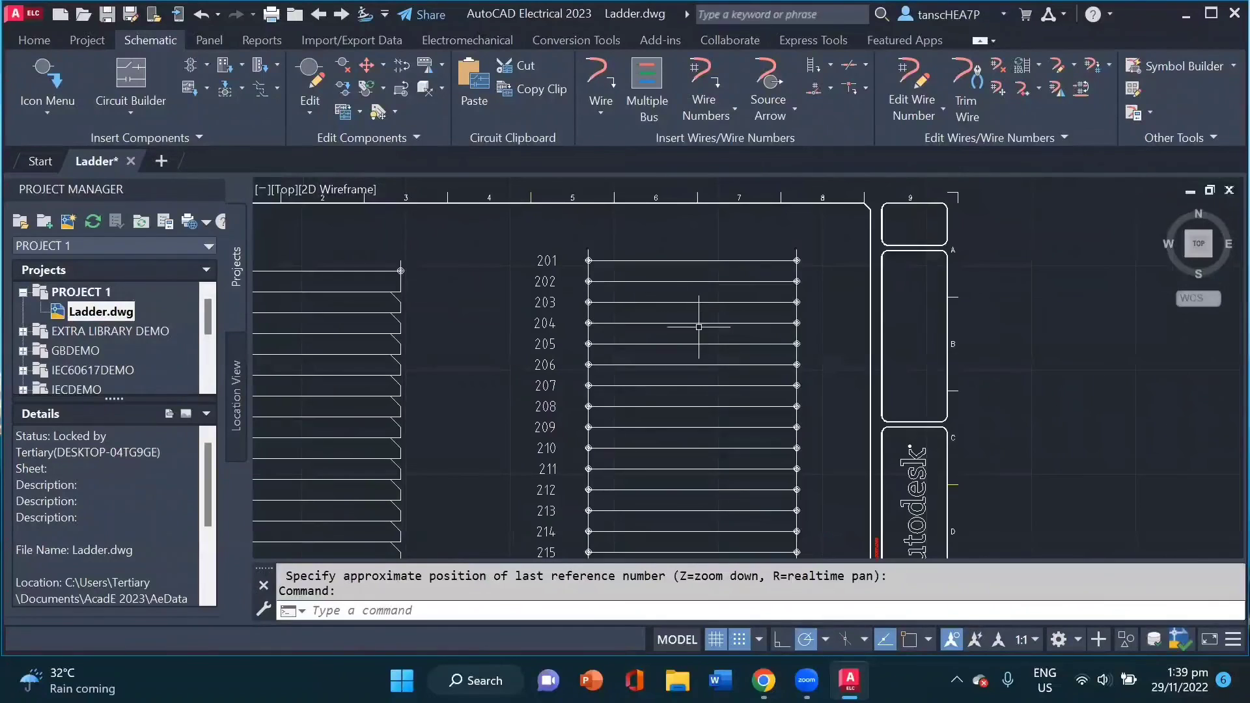
scroll(687, 336, up, 1)
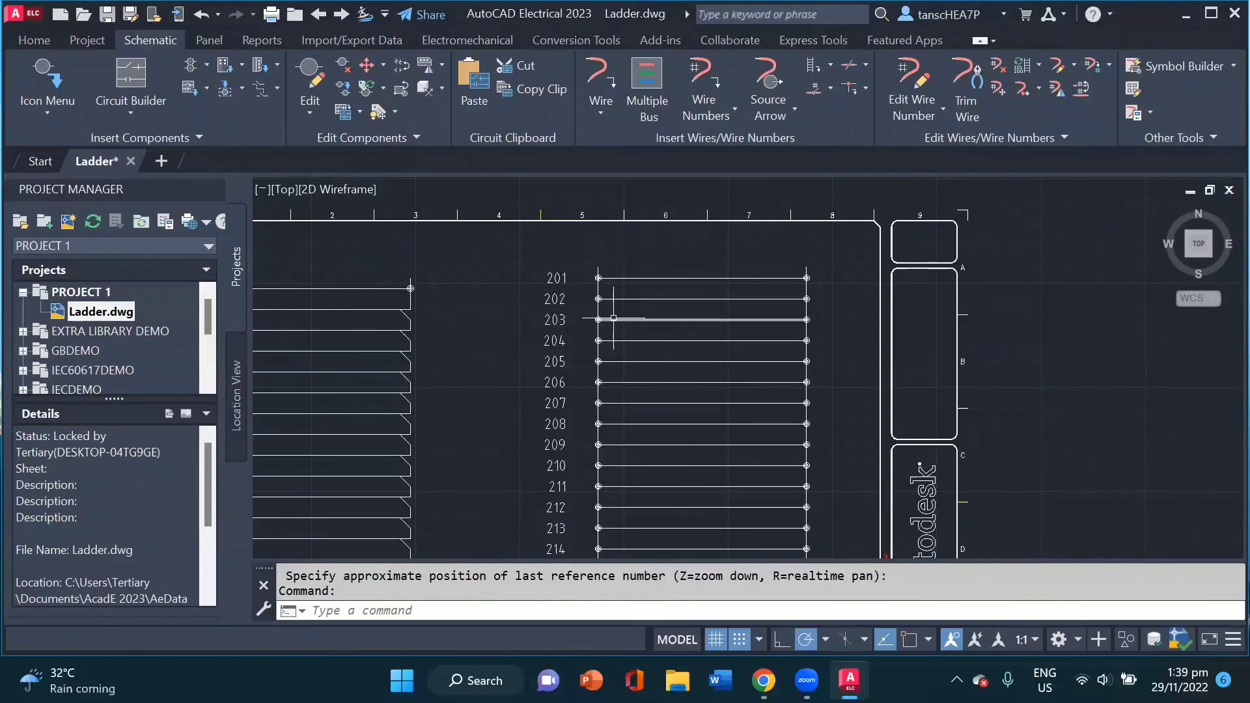
scroll(522, 367, down, 2)
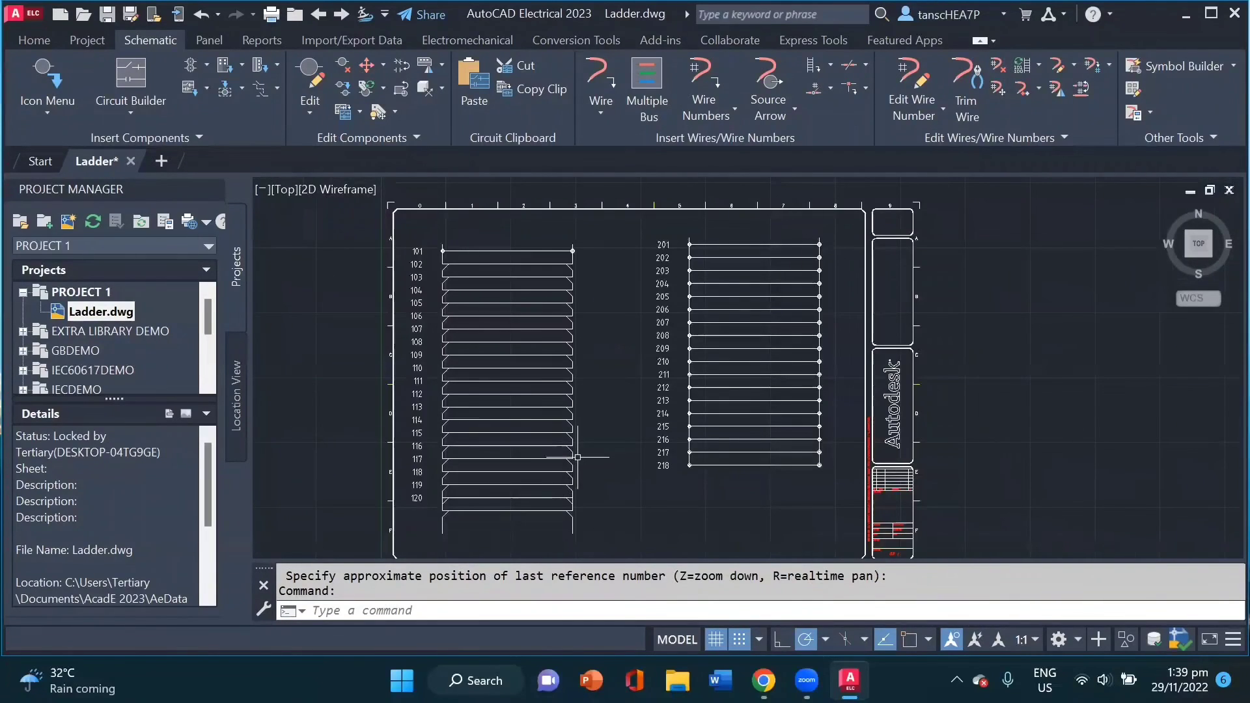